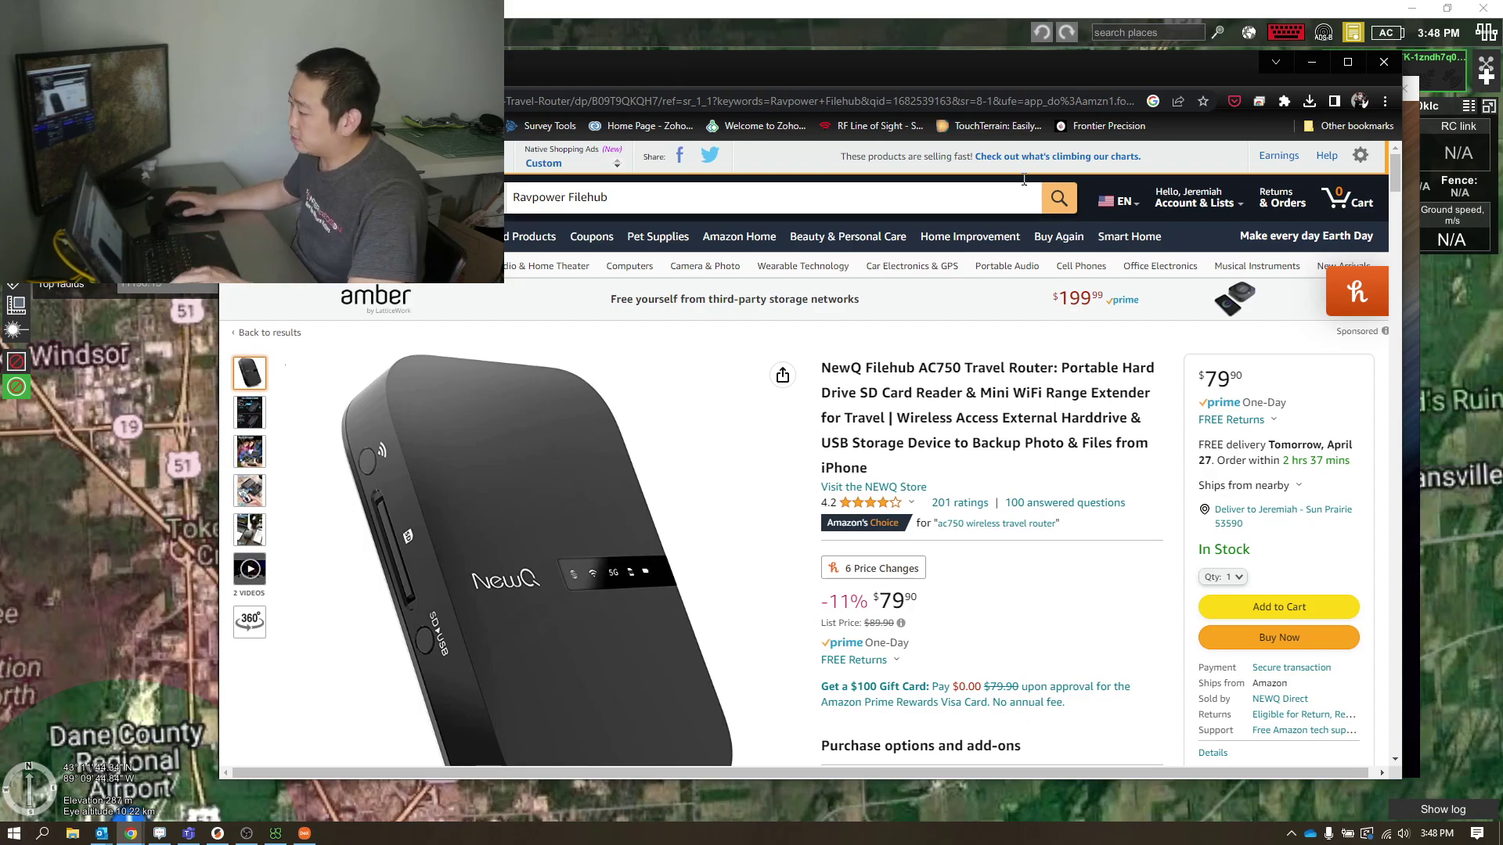
Minimize the browser with the travel router page and reposition the Samsung DeX window over the map.
left_click(1312, 62)
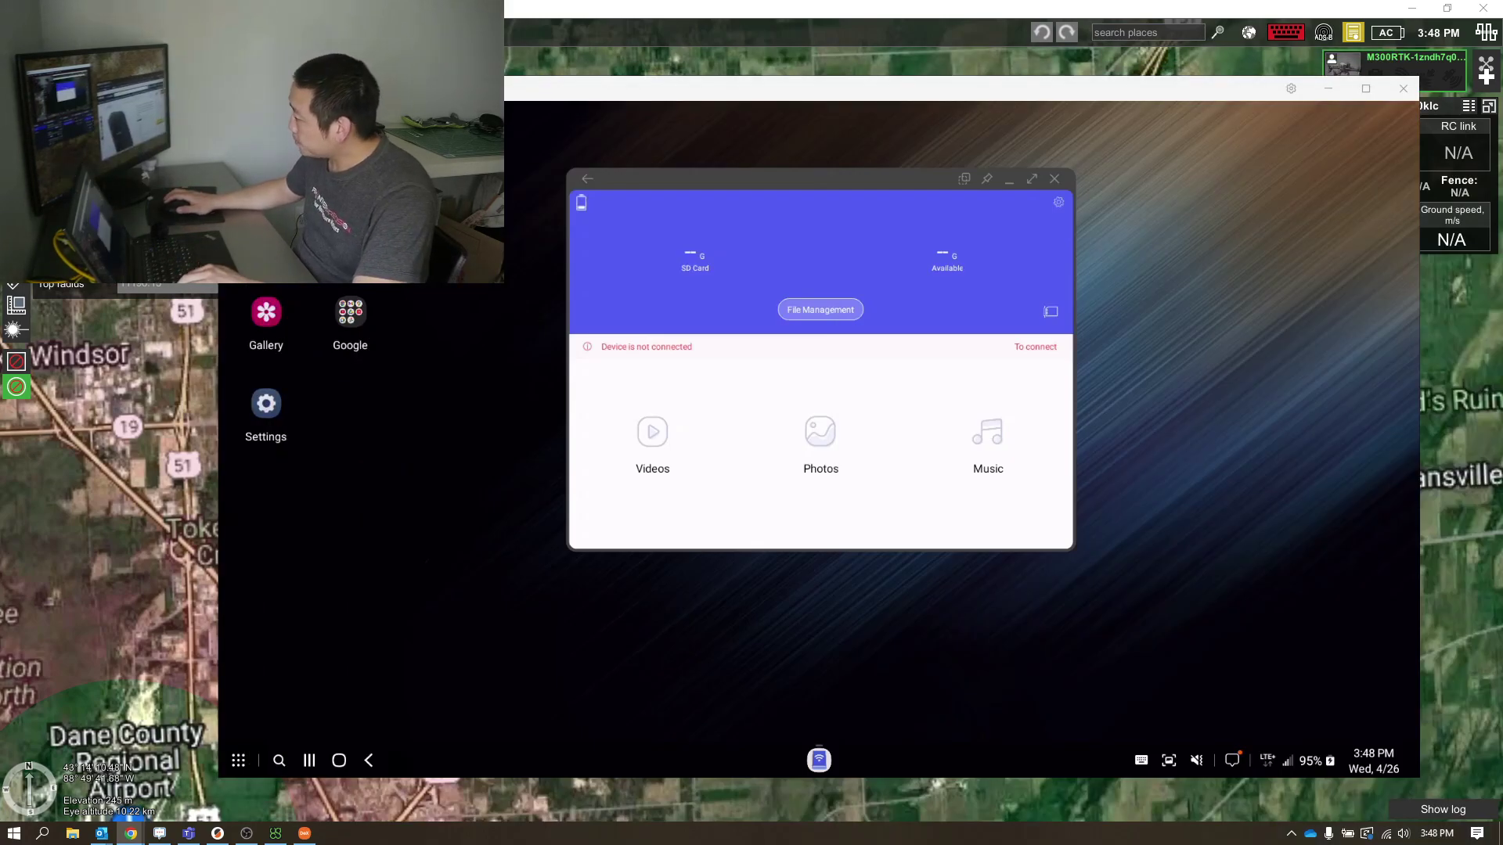
left_click_drag(949, 92, 802, 89)
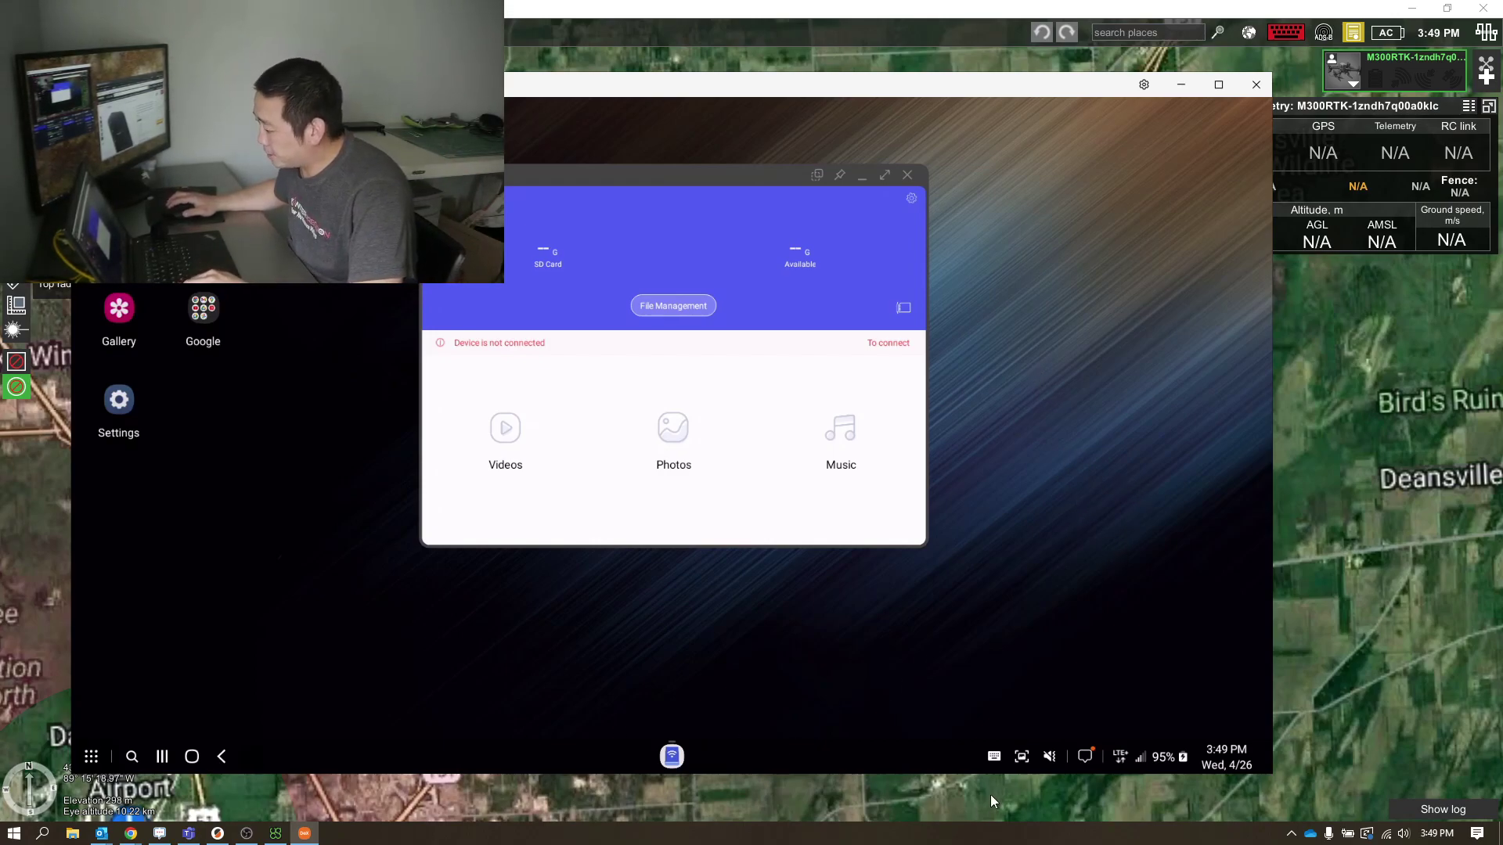
left_click_drag(738, 95, 994, 355)
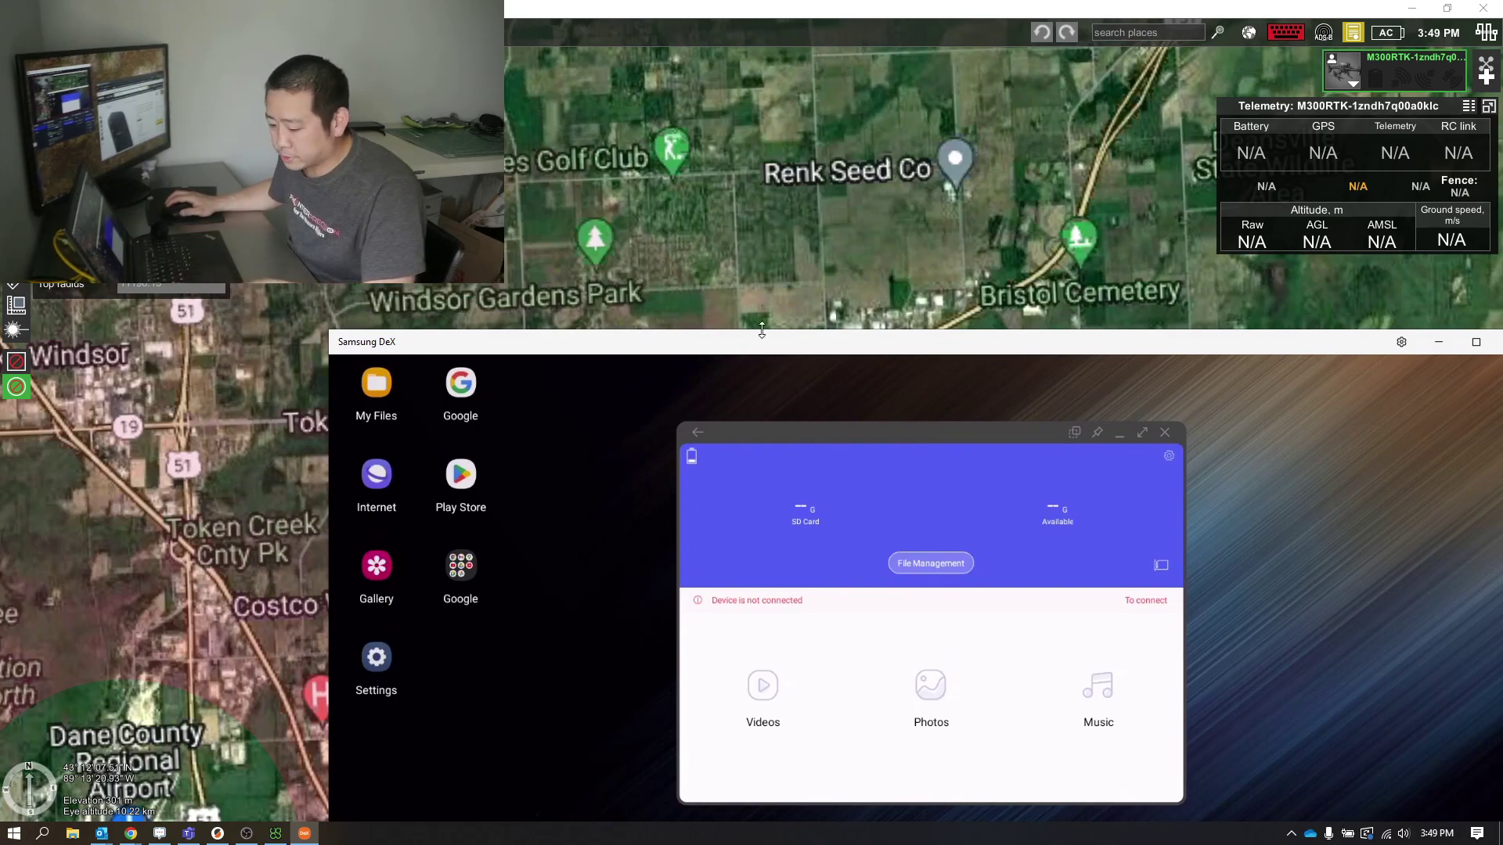
left_click_drag(846, 357, 753, 132)
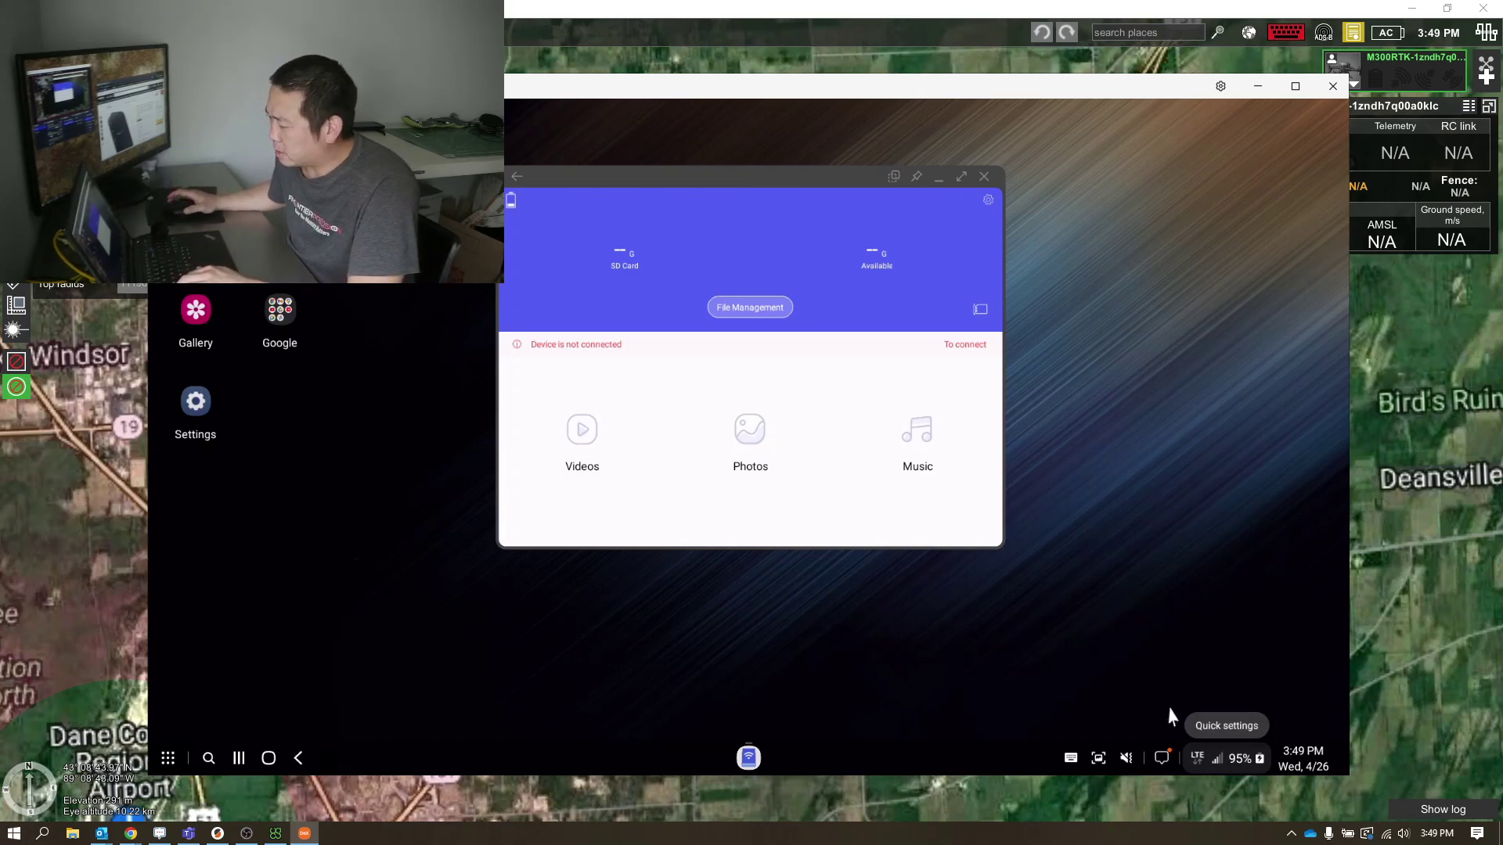
left_click(517, 178)
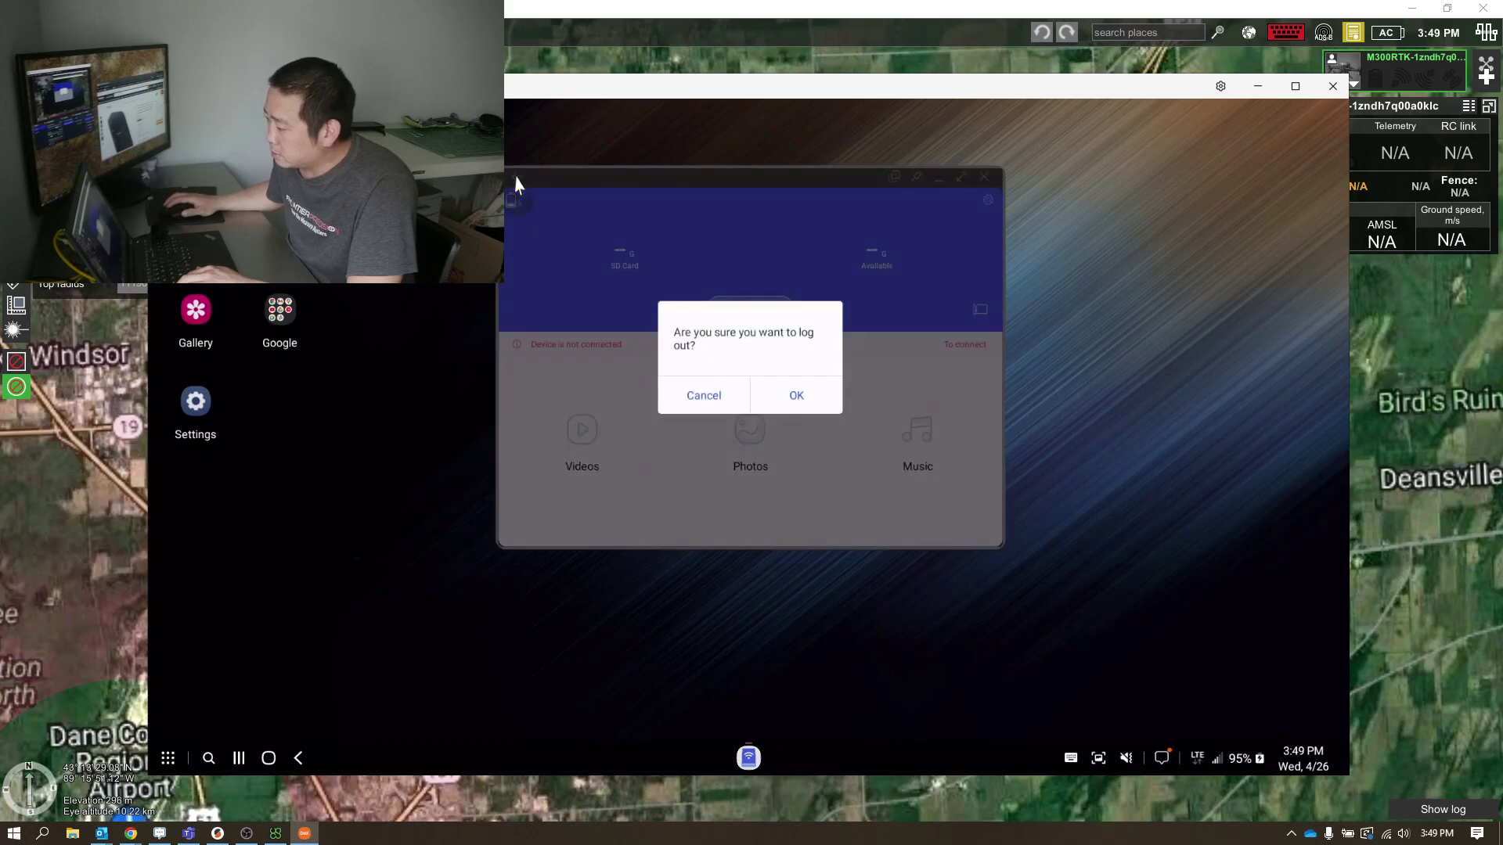
left_click(703, 396)
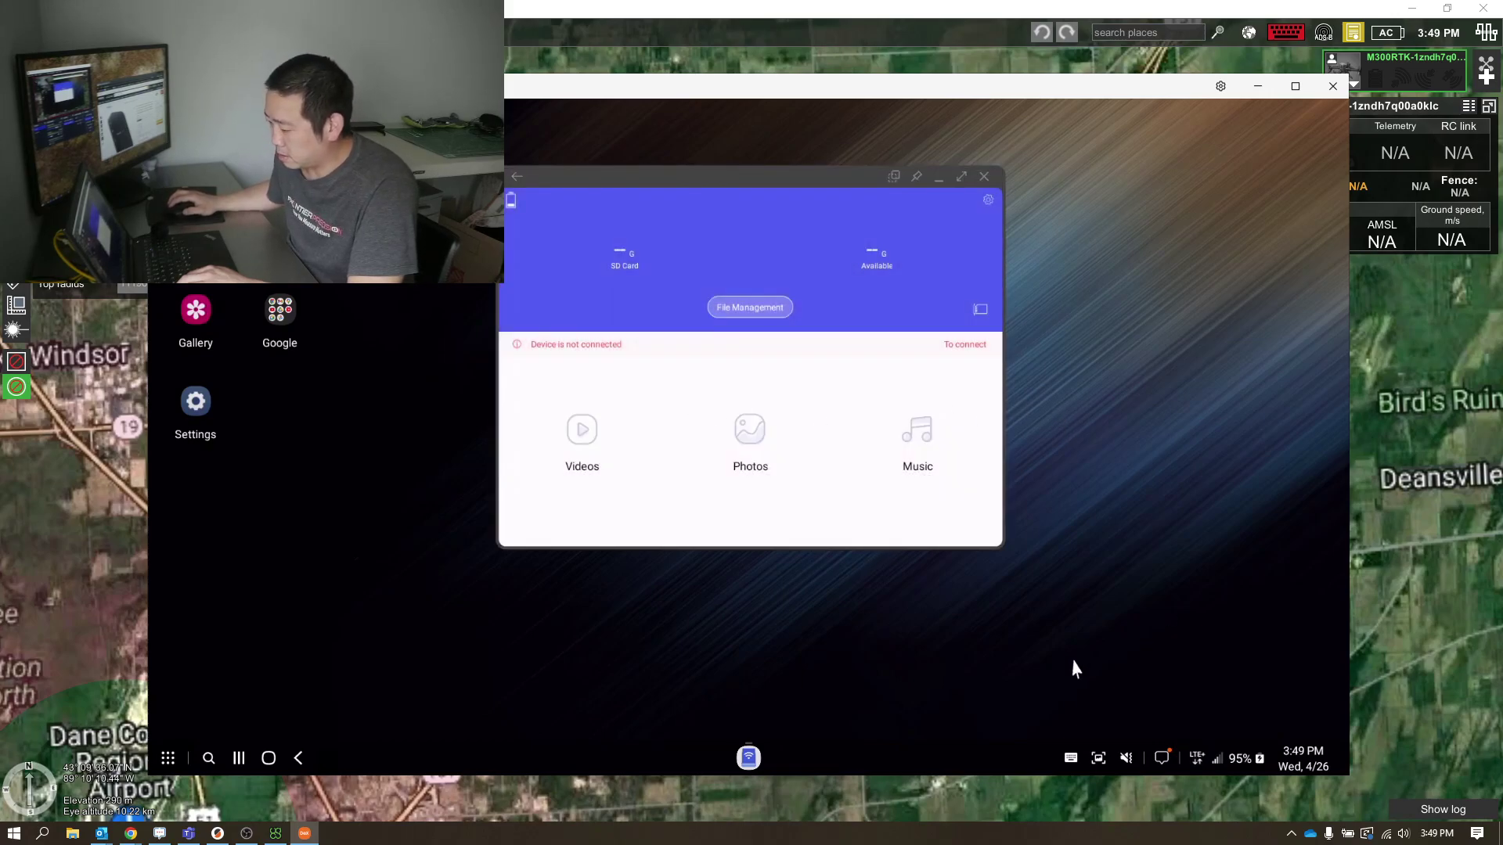
mouse_move(747, 763)
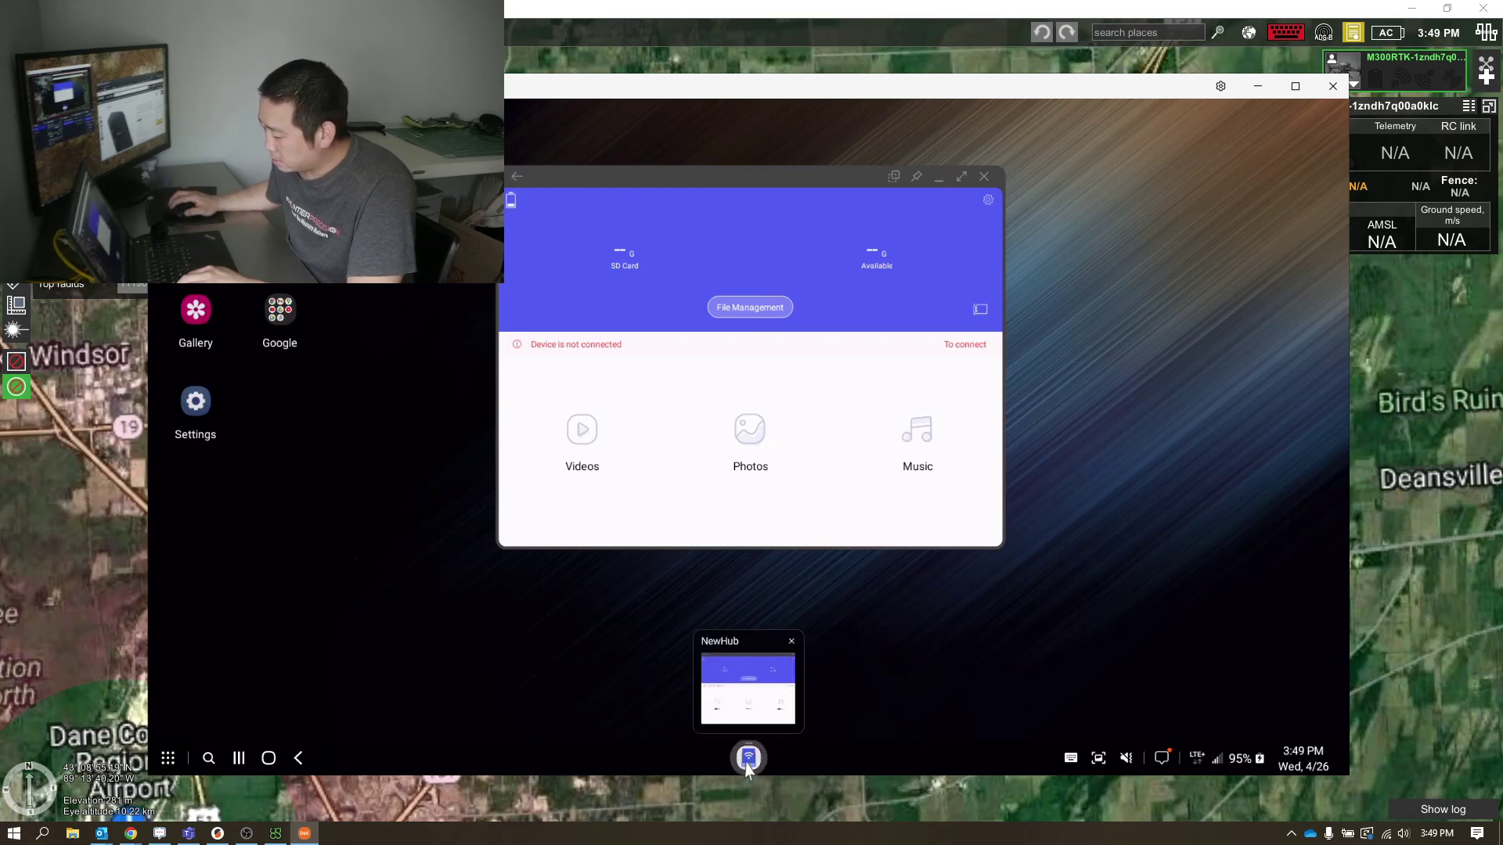
Turn on the phone's Wi-Fi in its connection settings and return to the NewHub app.
right_click(1219, 763)
left_click(1157, 694)
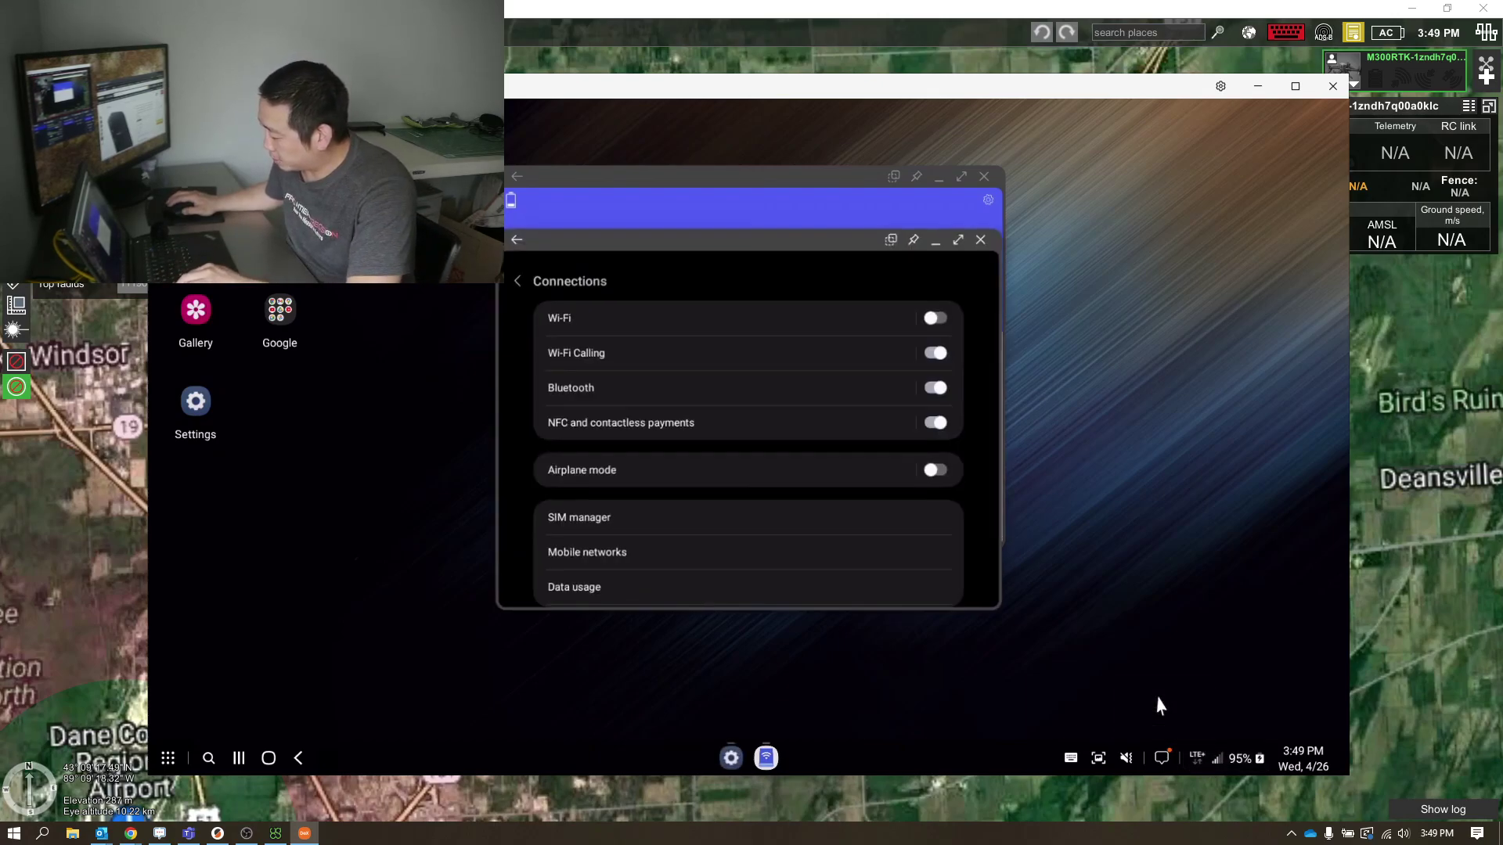
left_click(559, 327)
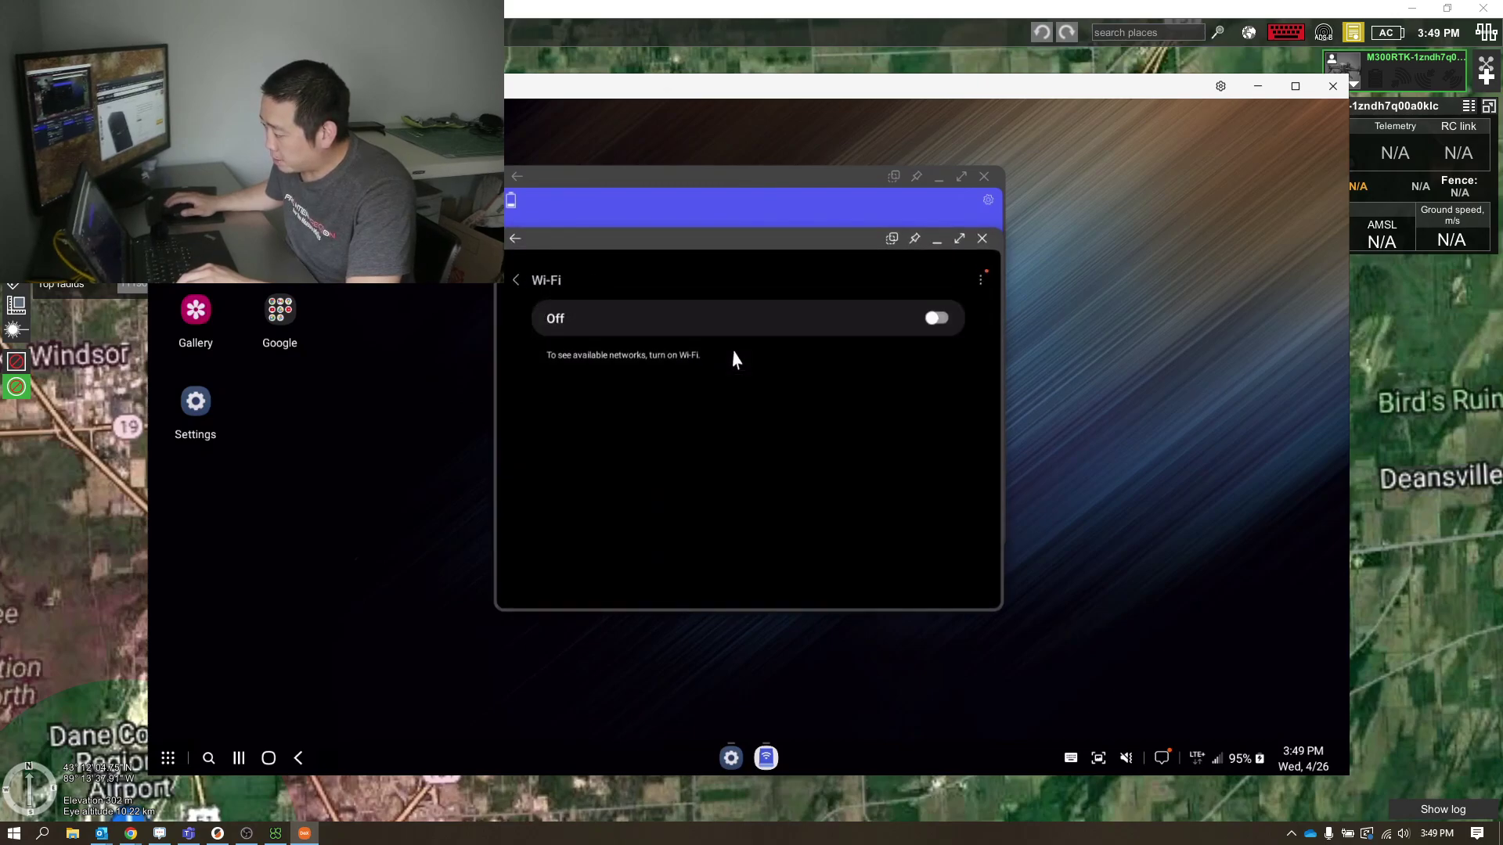
left_click(951, 321)
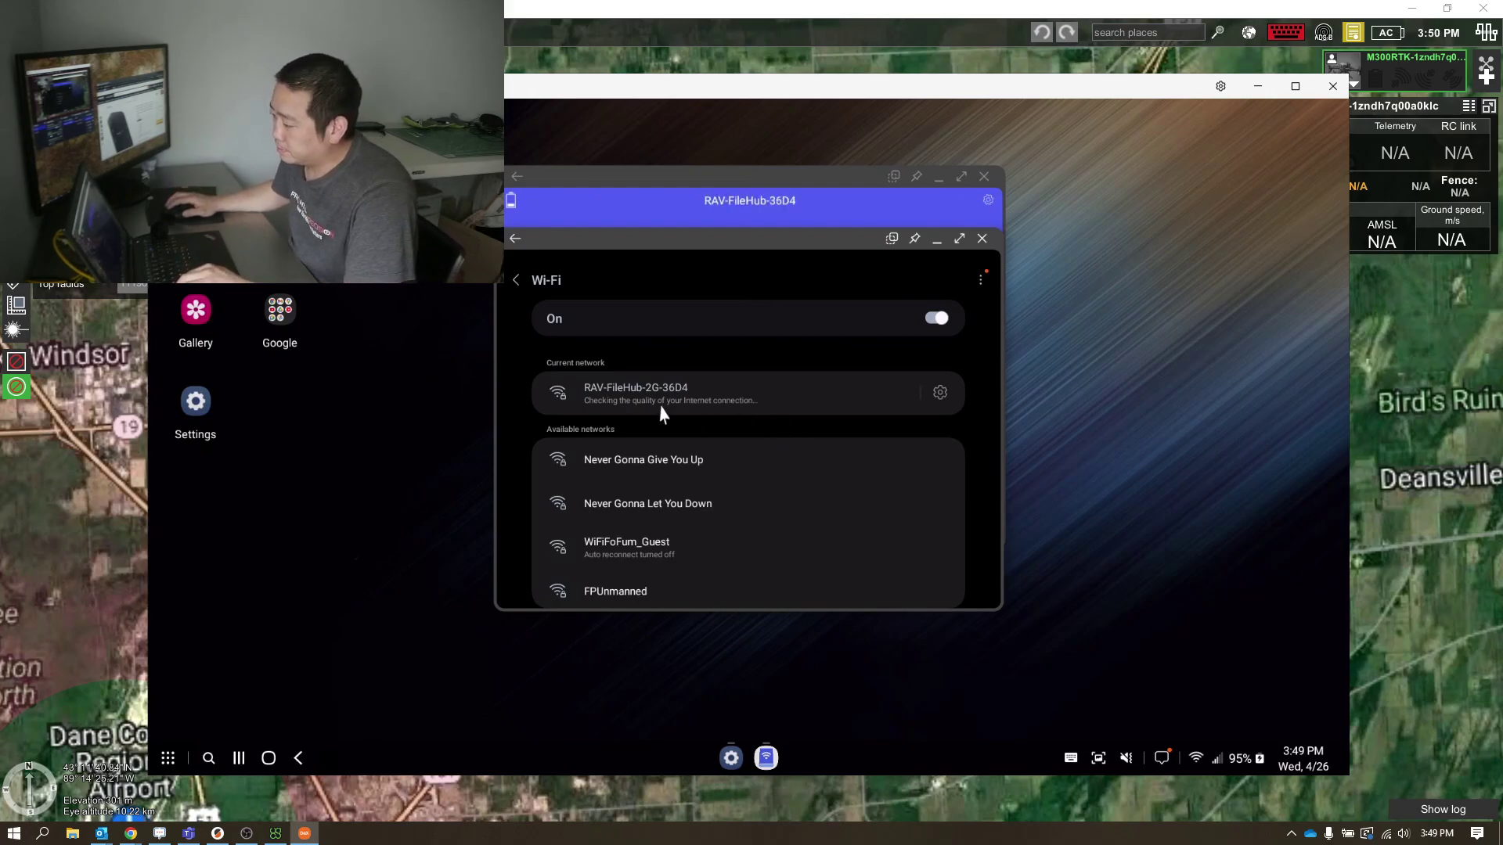
left_click(939, 241)
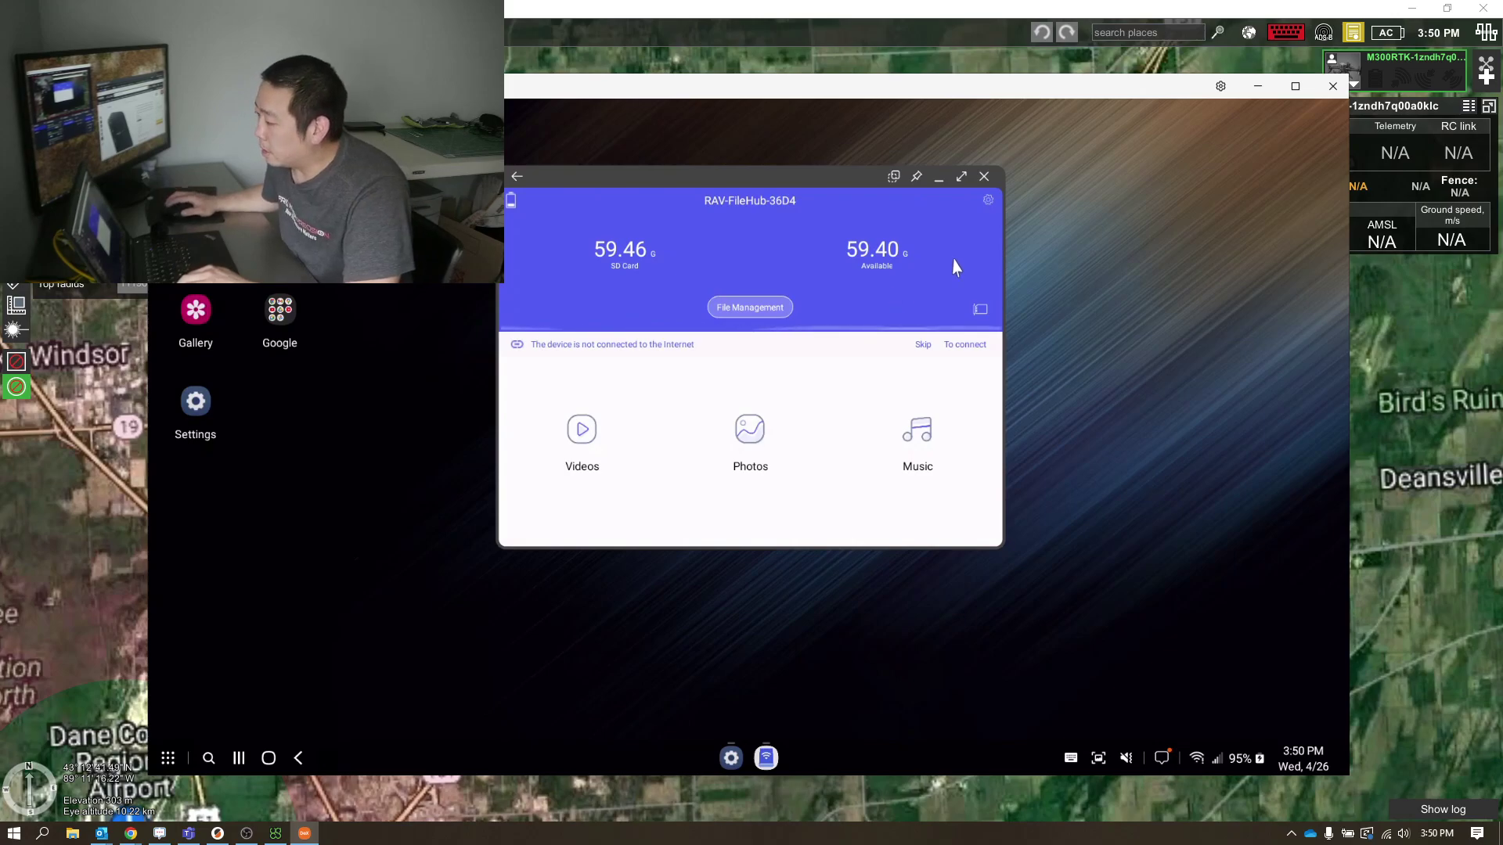
Examine the FileHub's LAN settings in NewHub, including the IP address setting, without changing them.
left_click(988, 202)
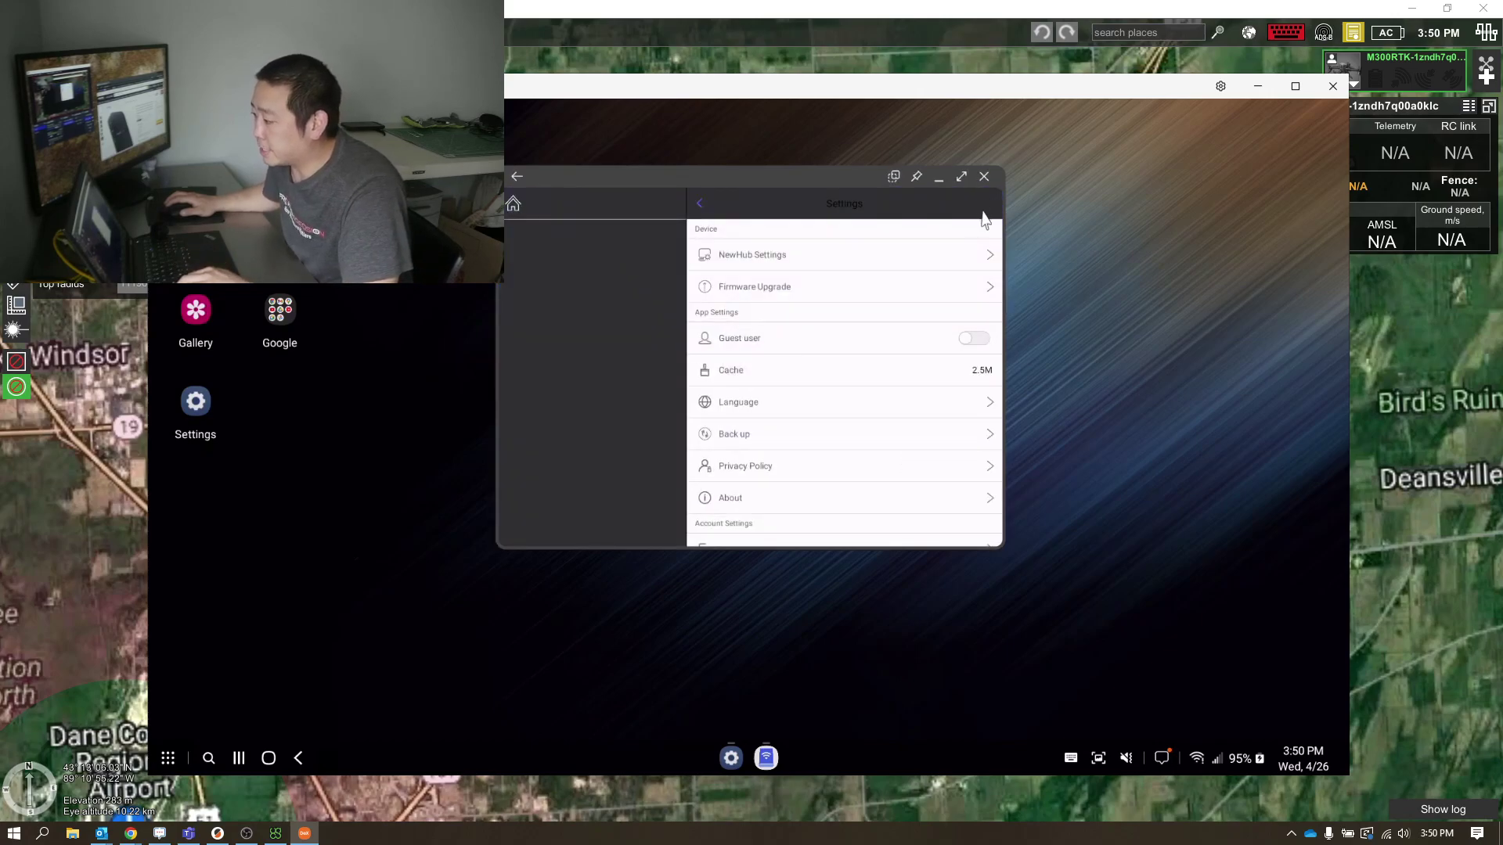
left_click(777, 258)
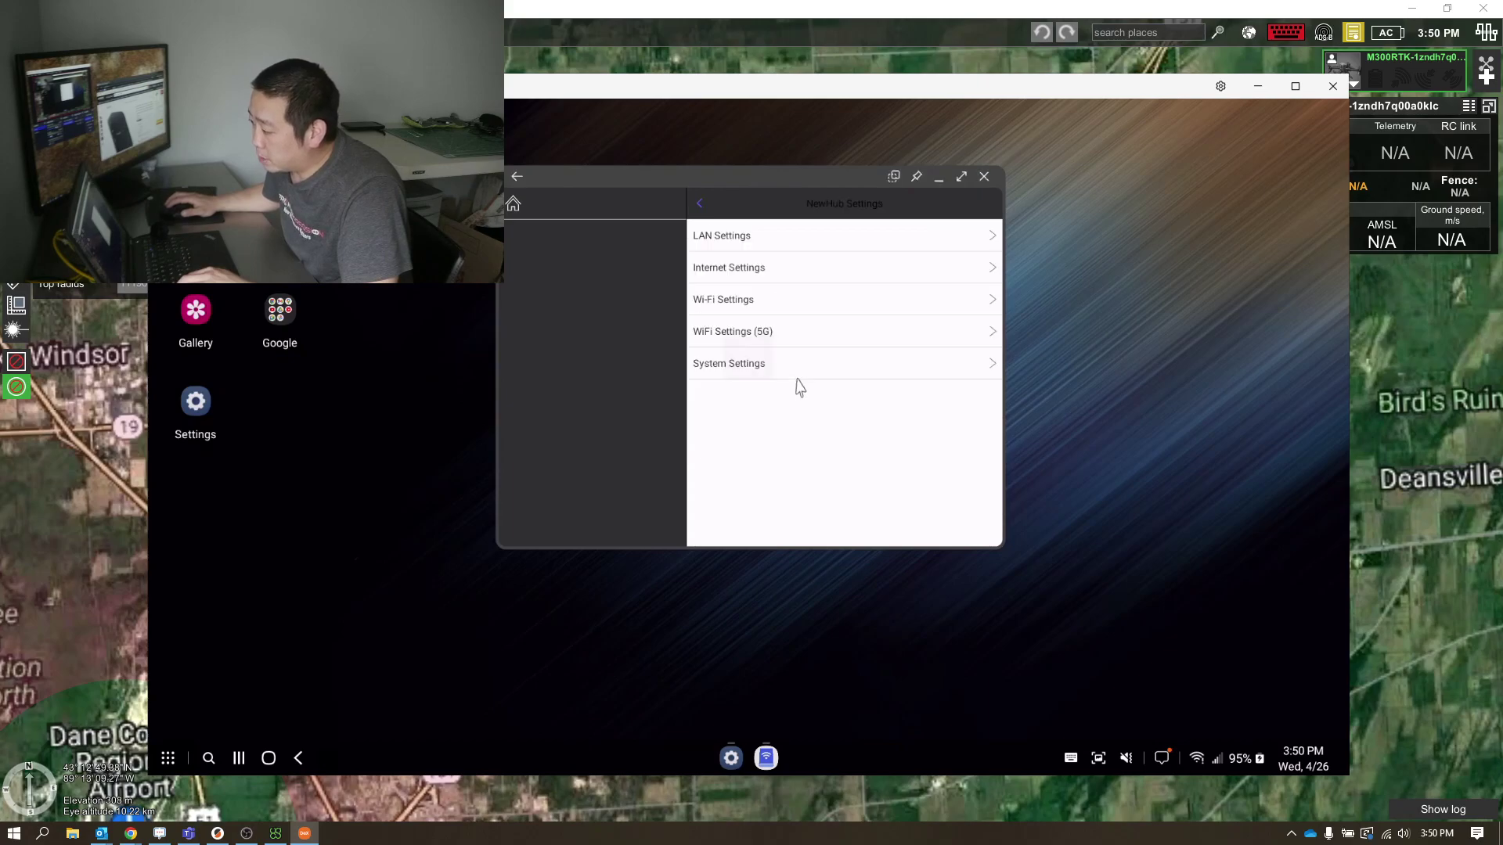
left_click(763, 242)
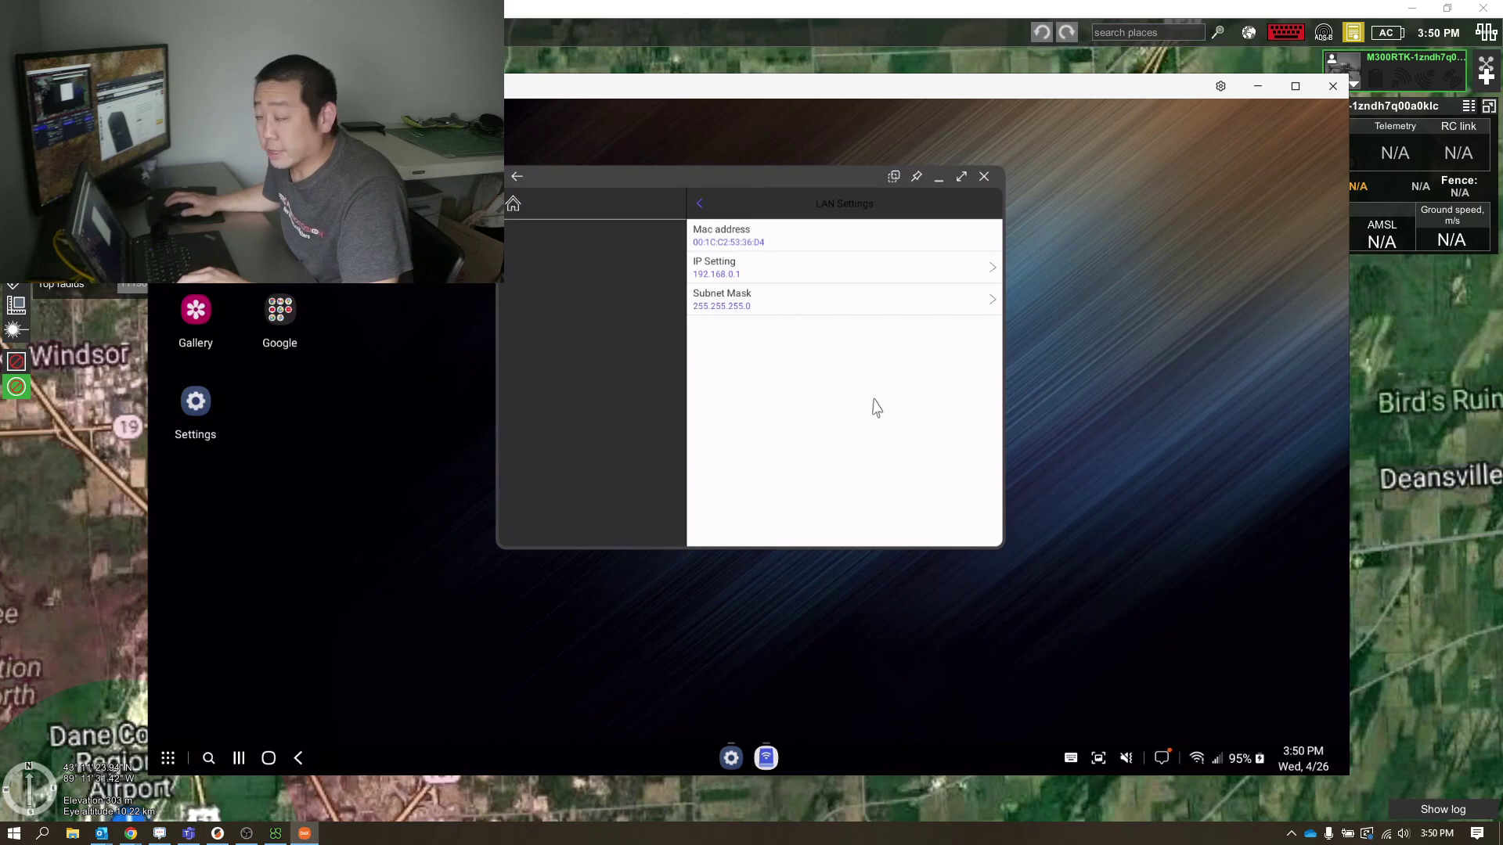
left_click(781, 270)
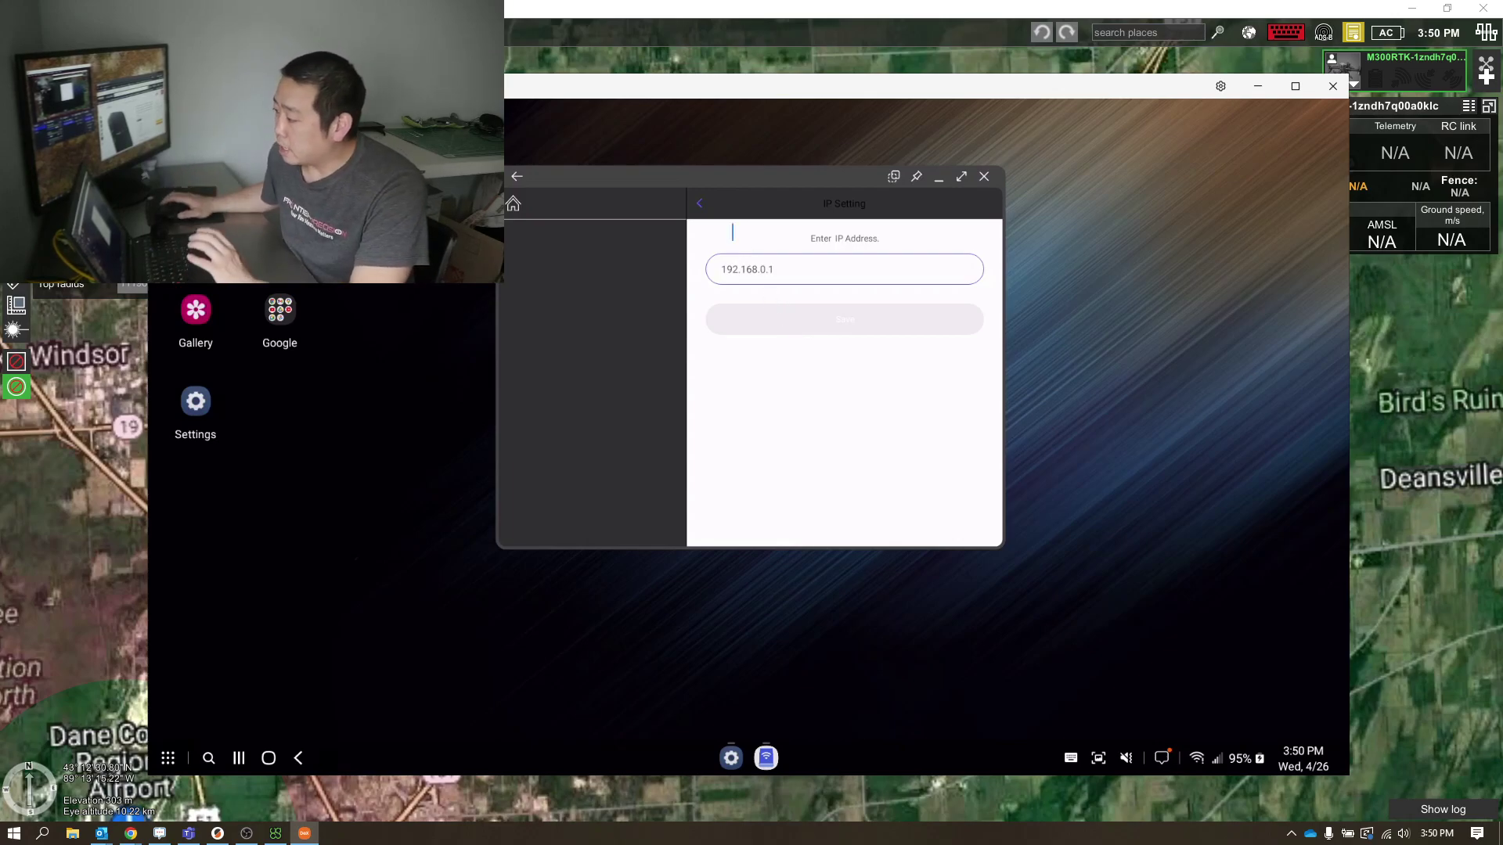
left_click(700, 205)
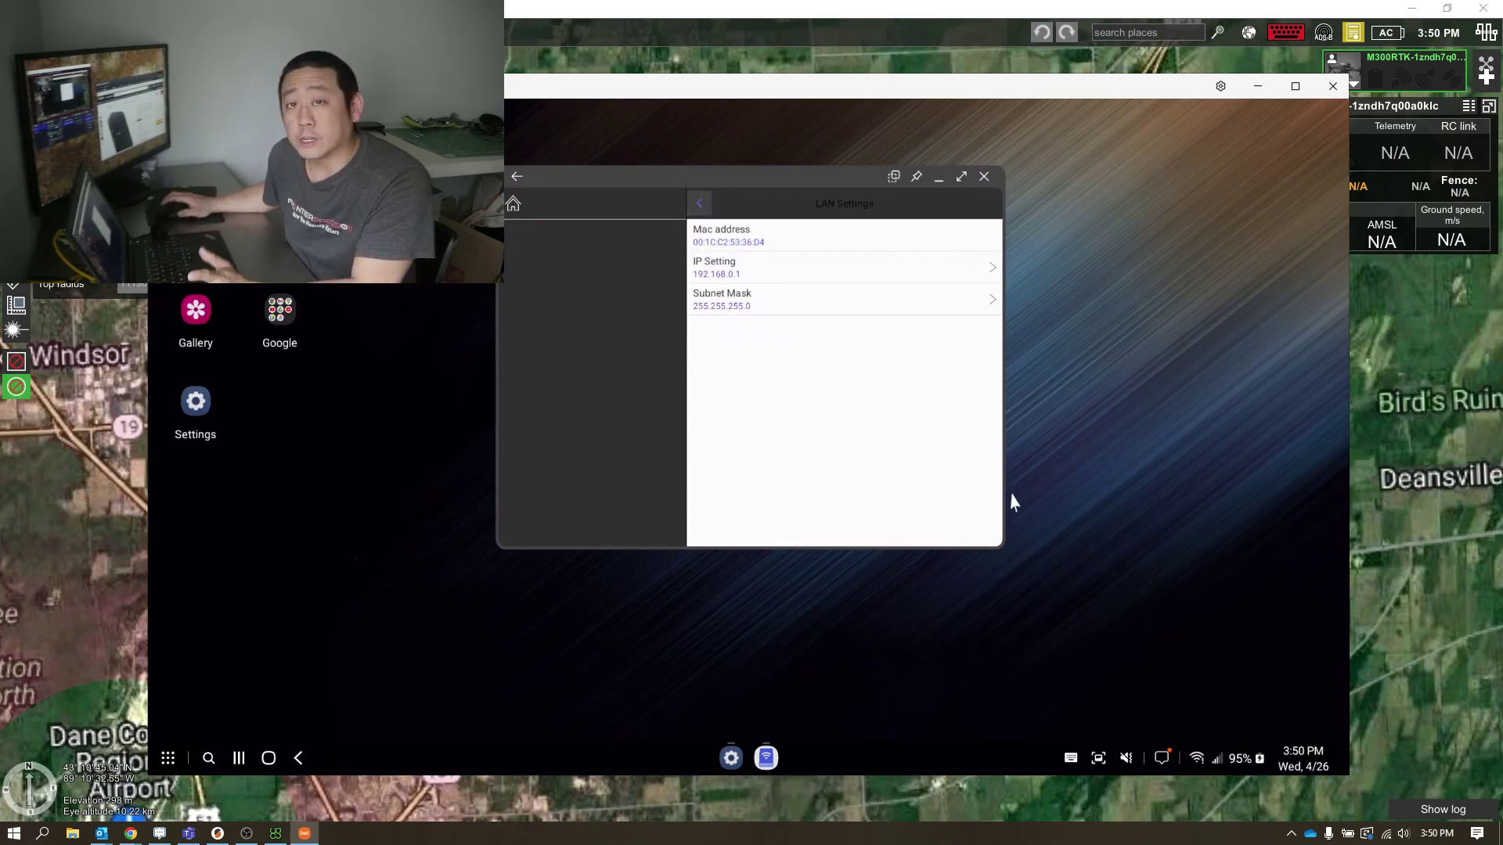
left_click(699, 205)
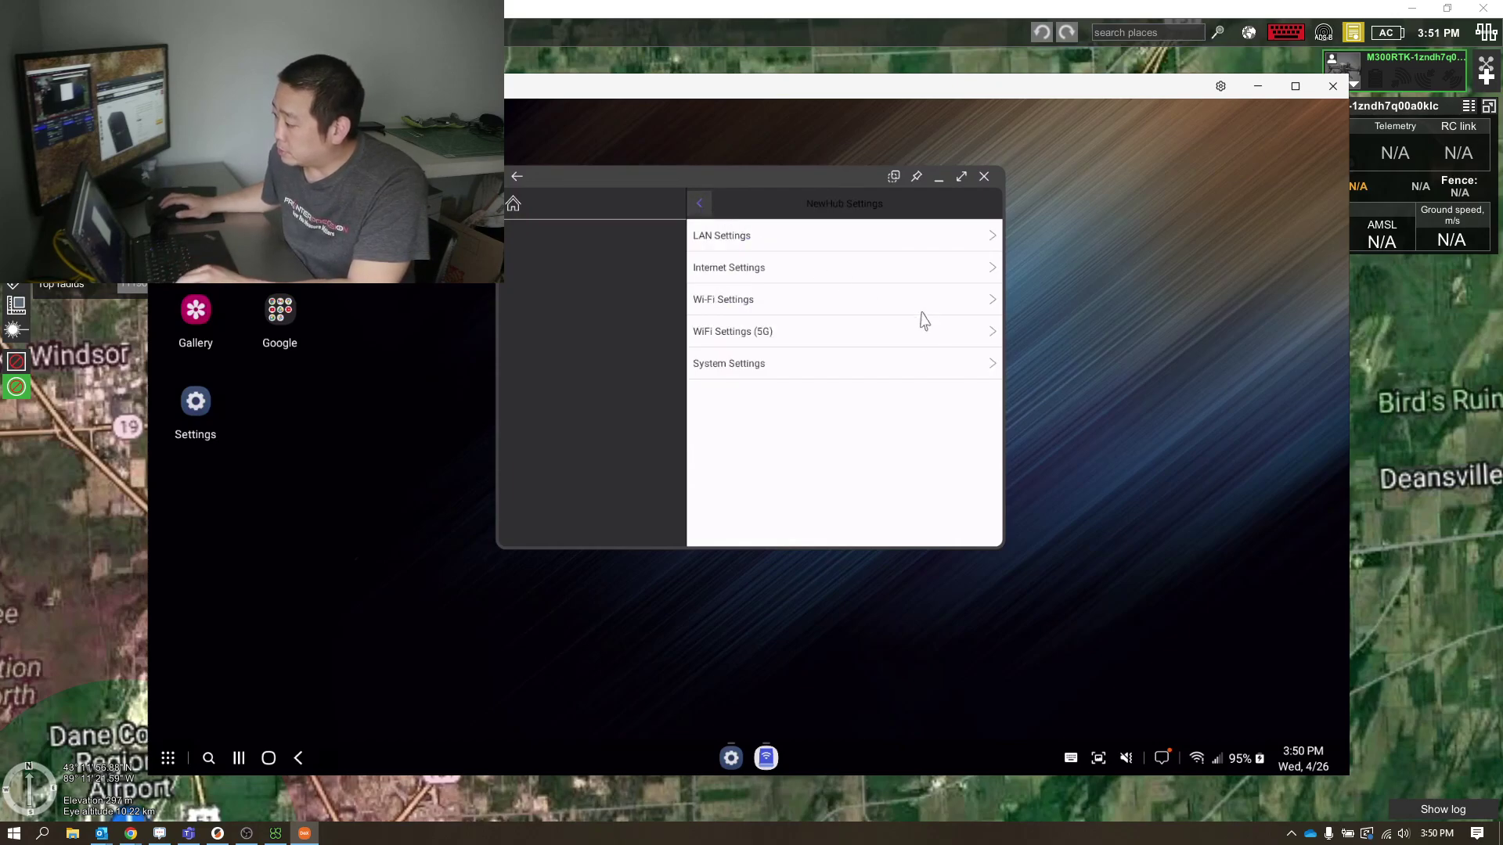
Examine the FileHub's Wi-Fi settings, such as SSID, channel and security, and close the NewHub app.
left_click(826, 301)
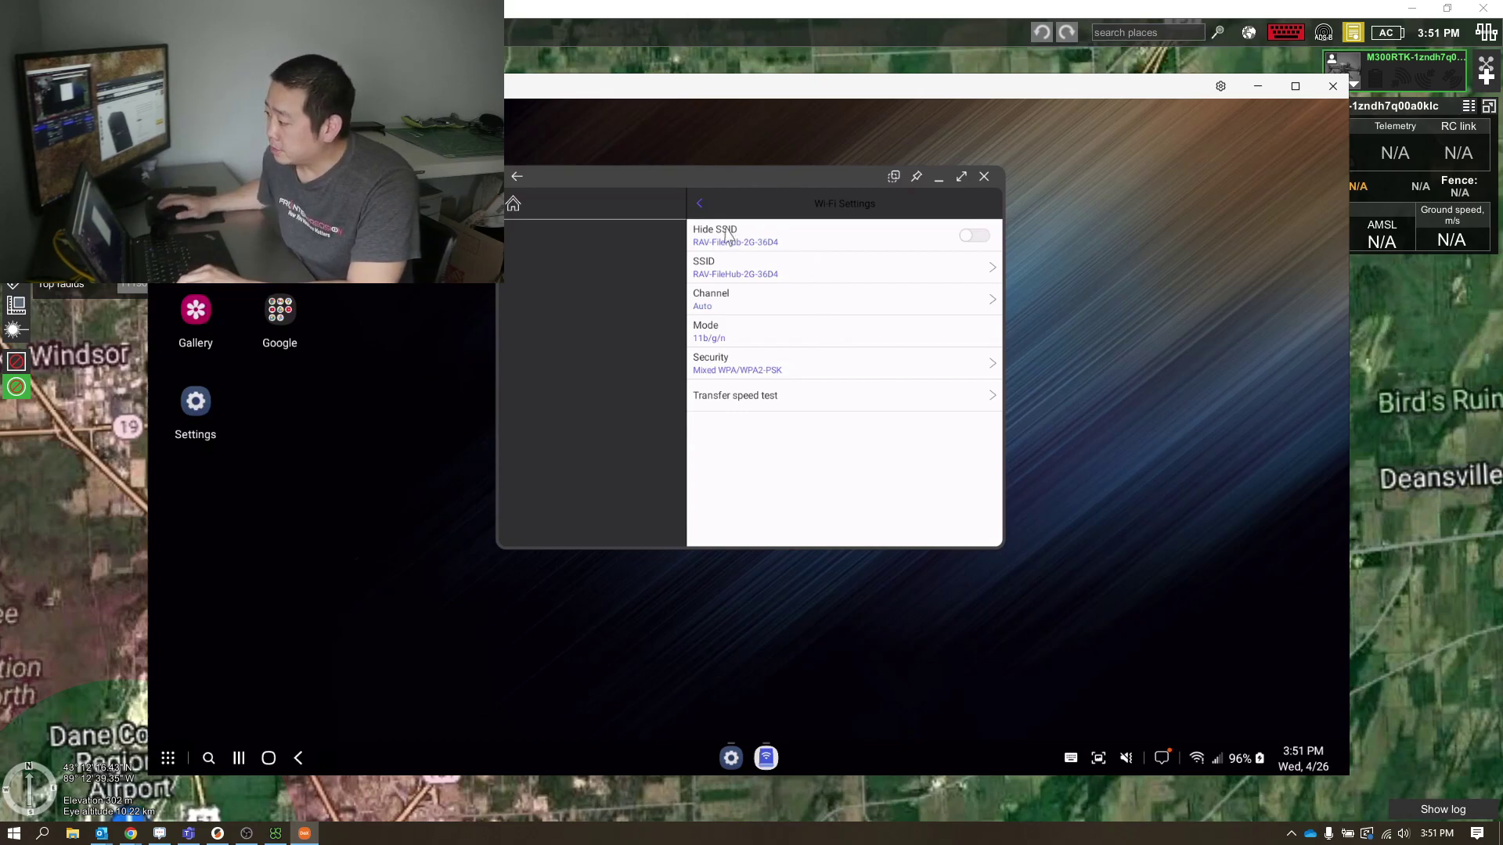
left_click(705, 203)
left_click(705, 203)
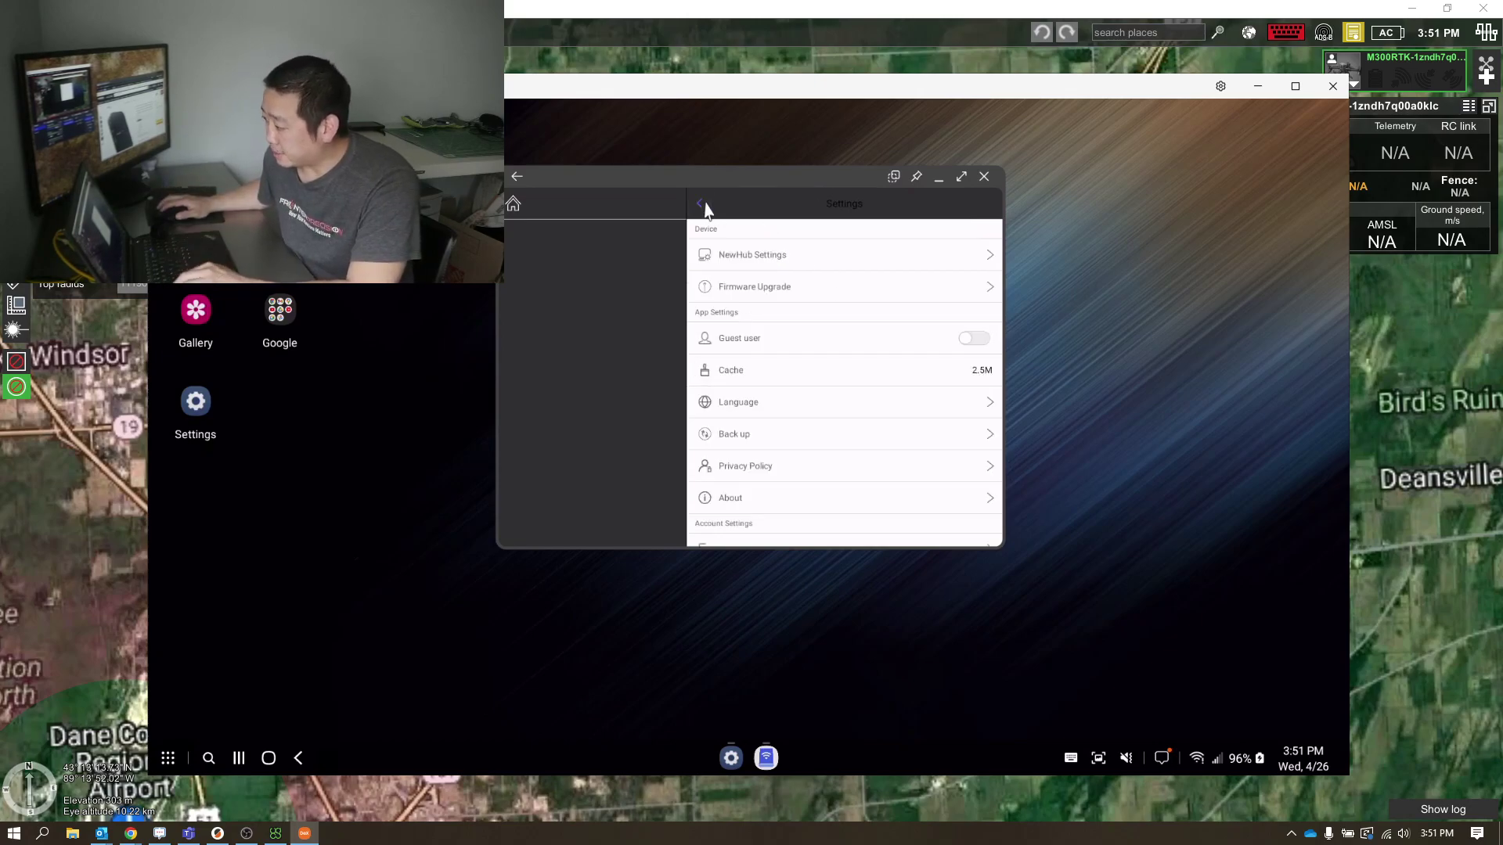
left_click(984, 178)
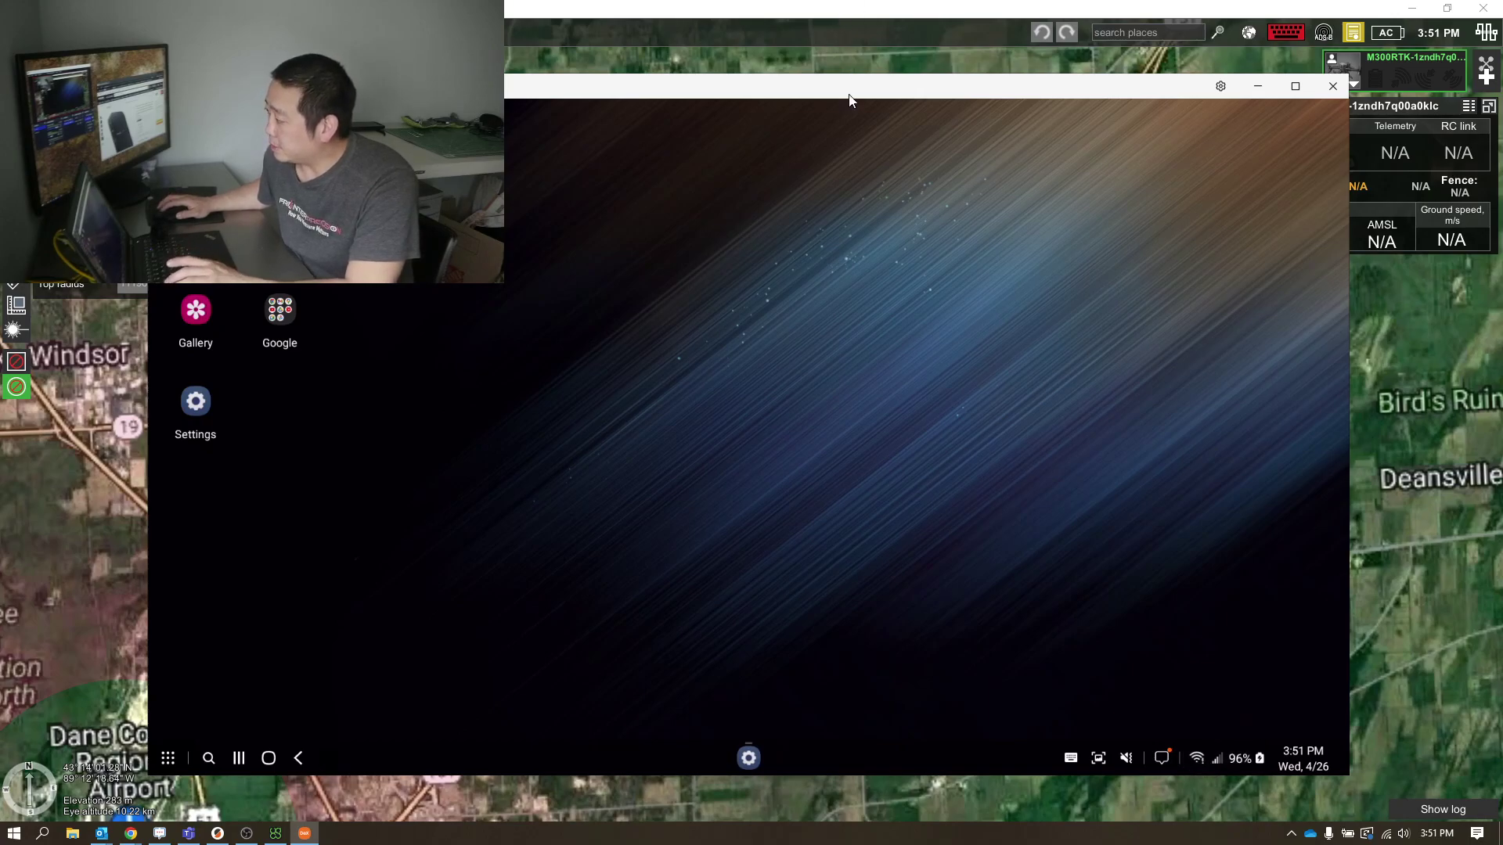
Minimize the Samsung DeX window, connect the computer to the RAV-FileHub-2G-36D4 Wi-Fi network and check the connection.
left_click_drag(851, 99, 851, 99)
left_click(1258, 86)
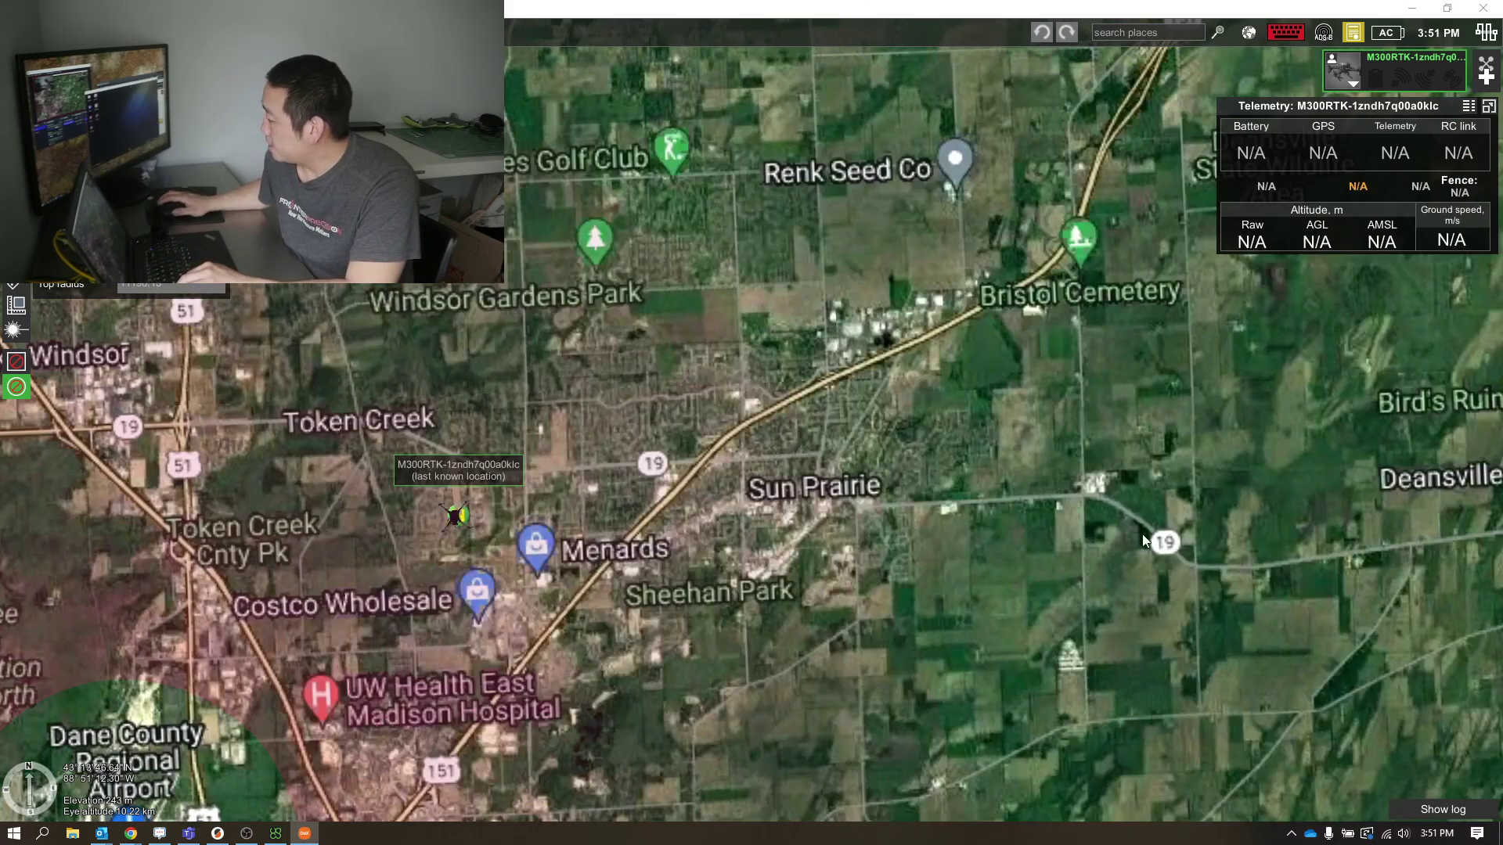
left_click(1388, 834)
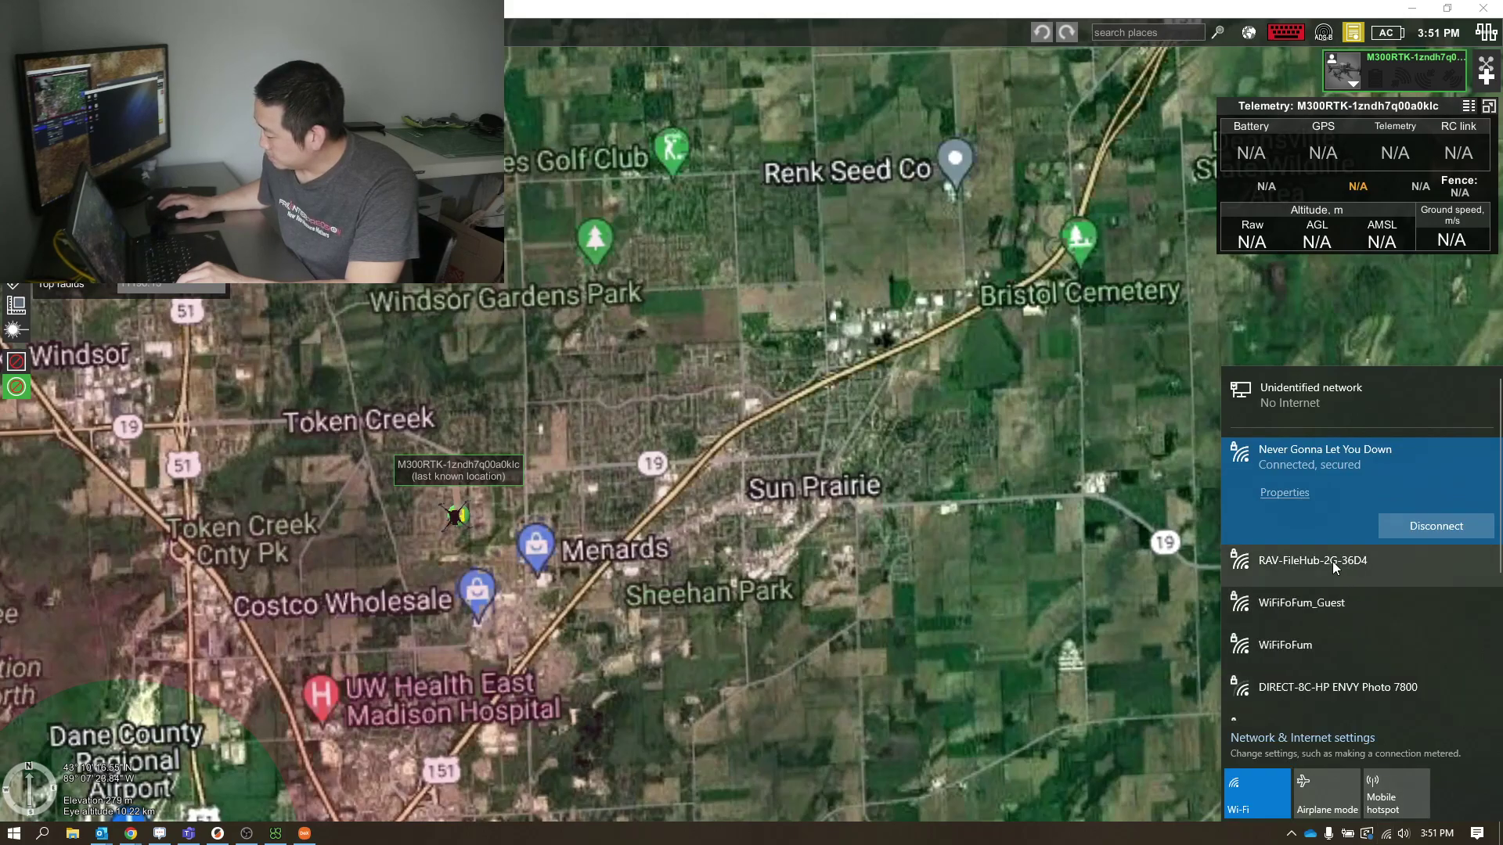
left_click(1330, 571)
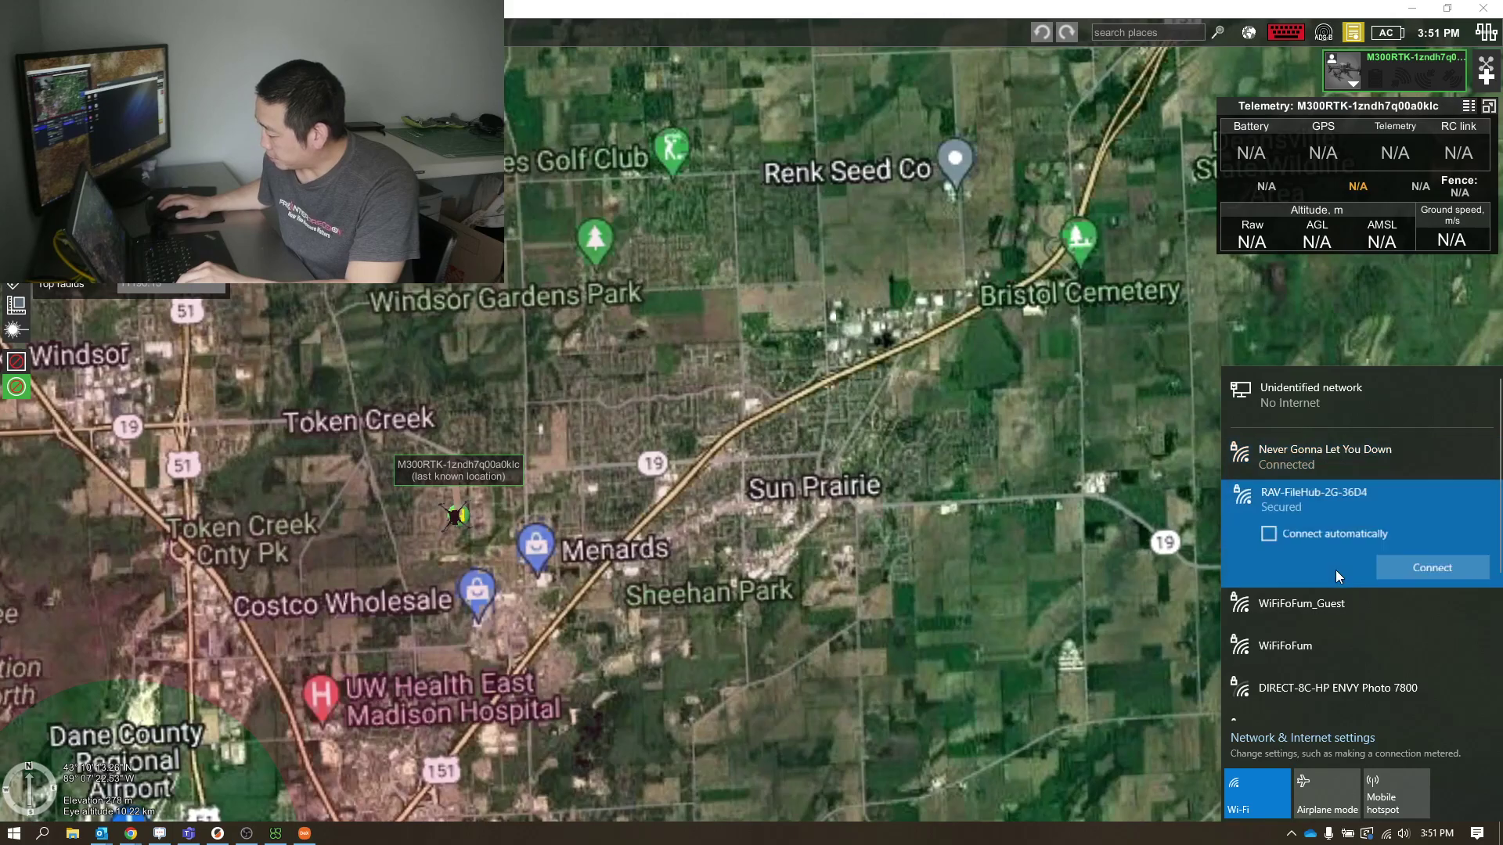
left_click(1463, 568)
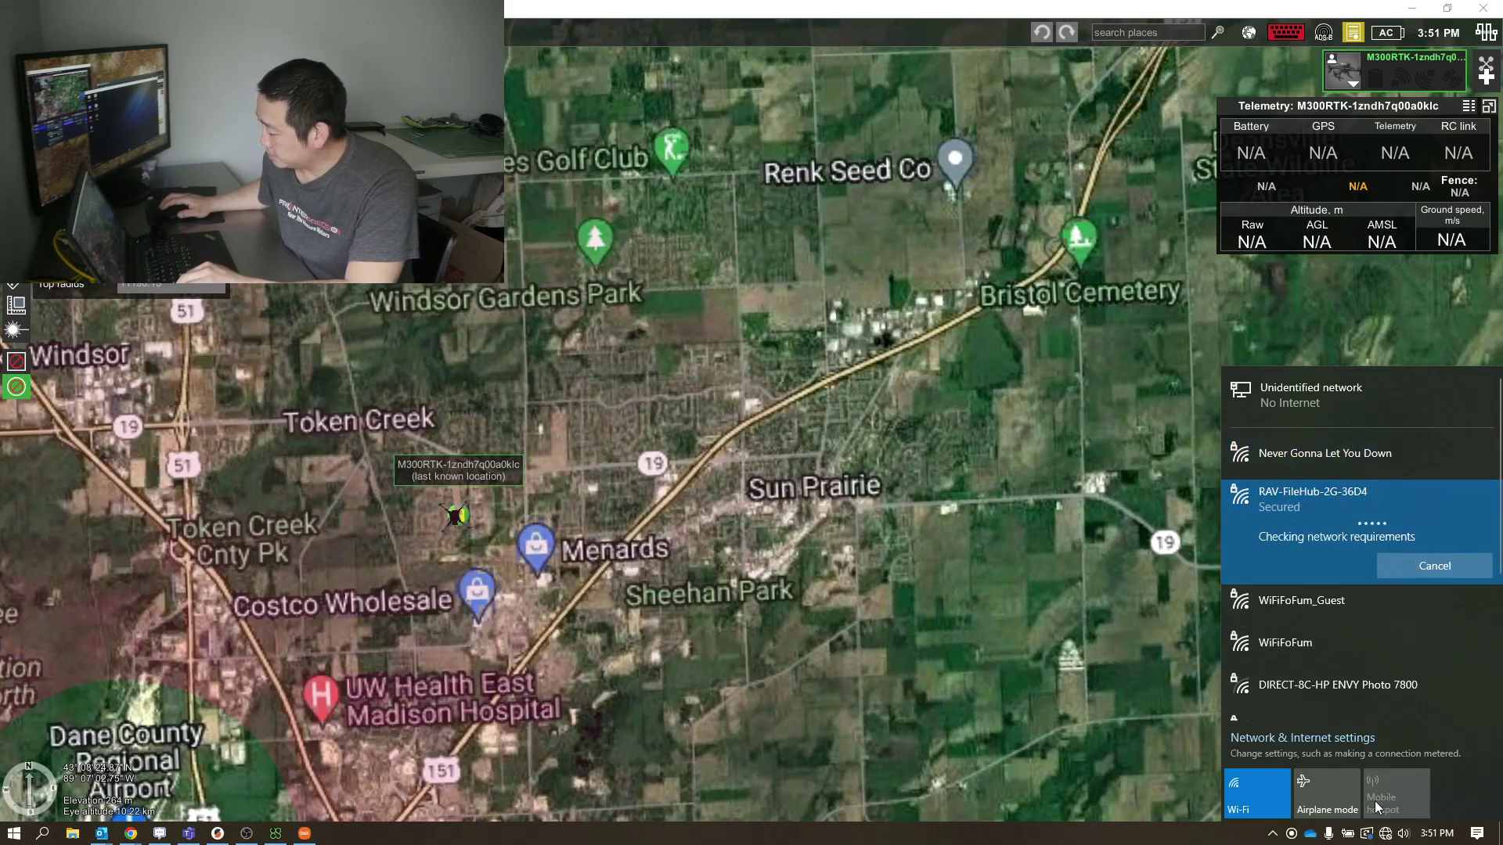
left_click(1078, 647)
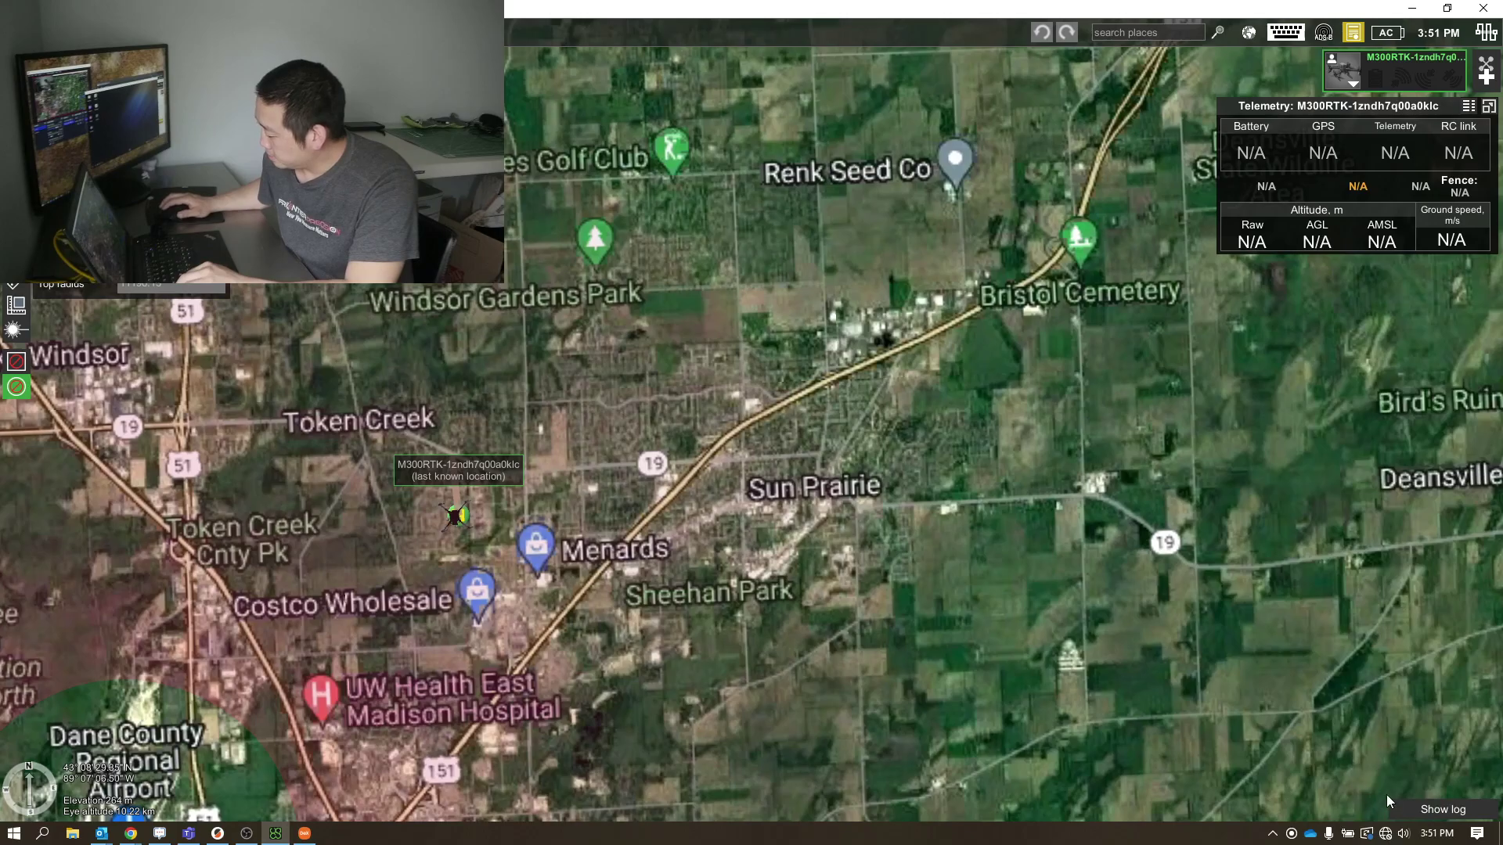
left_click(1384, 835)
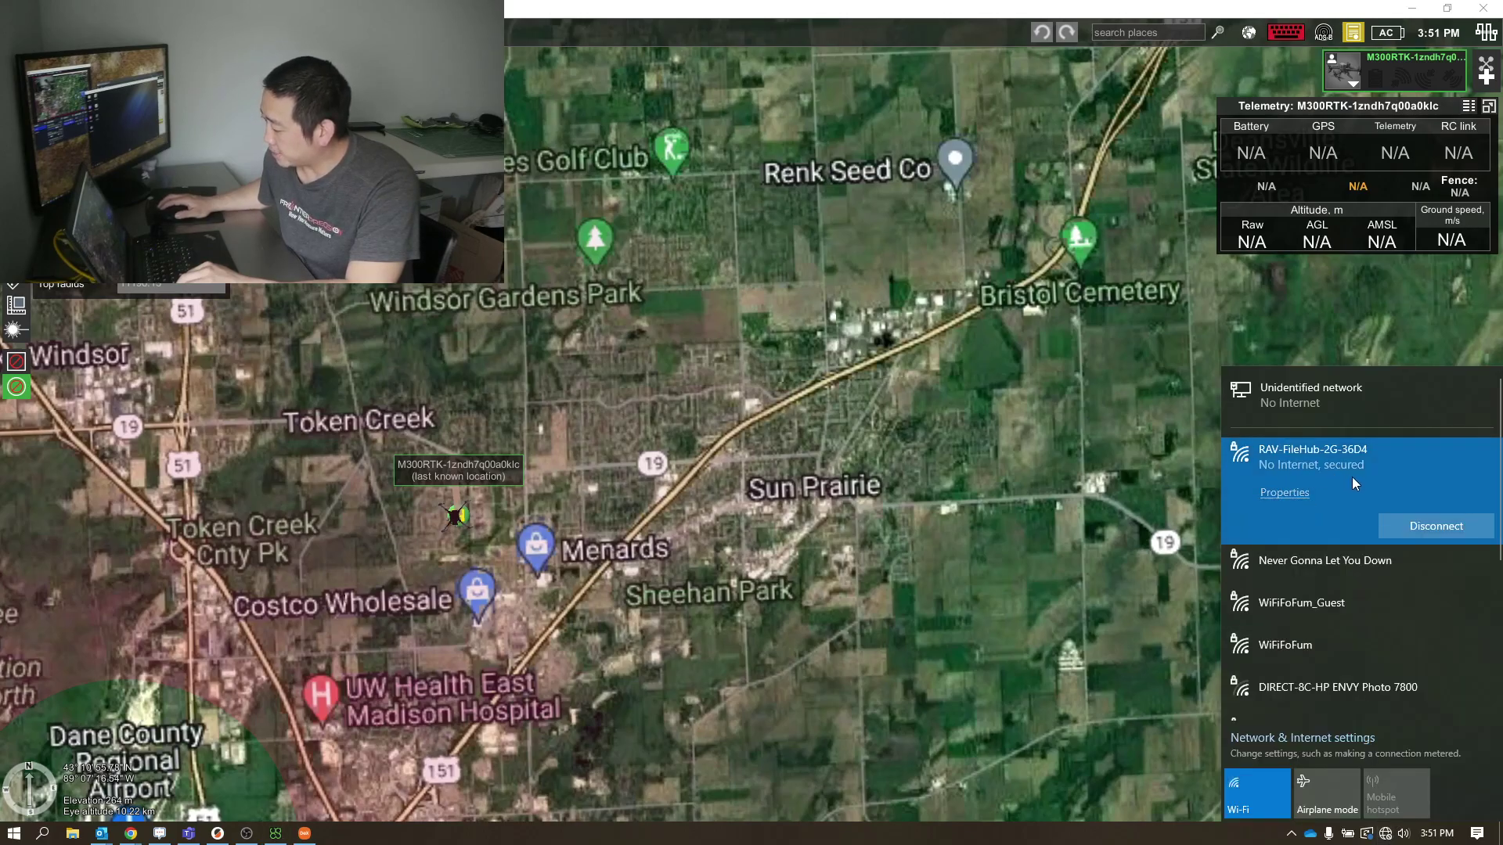
left_click(933, 492)
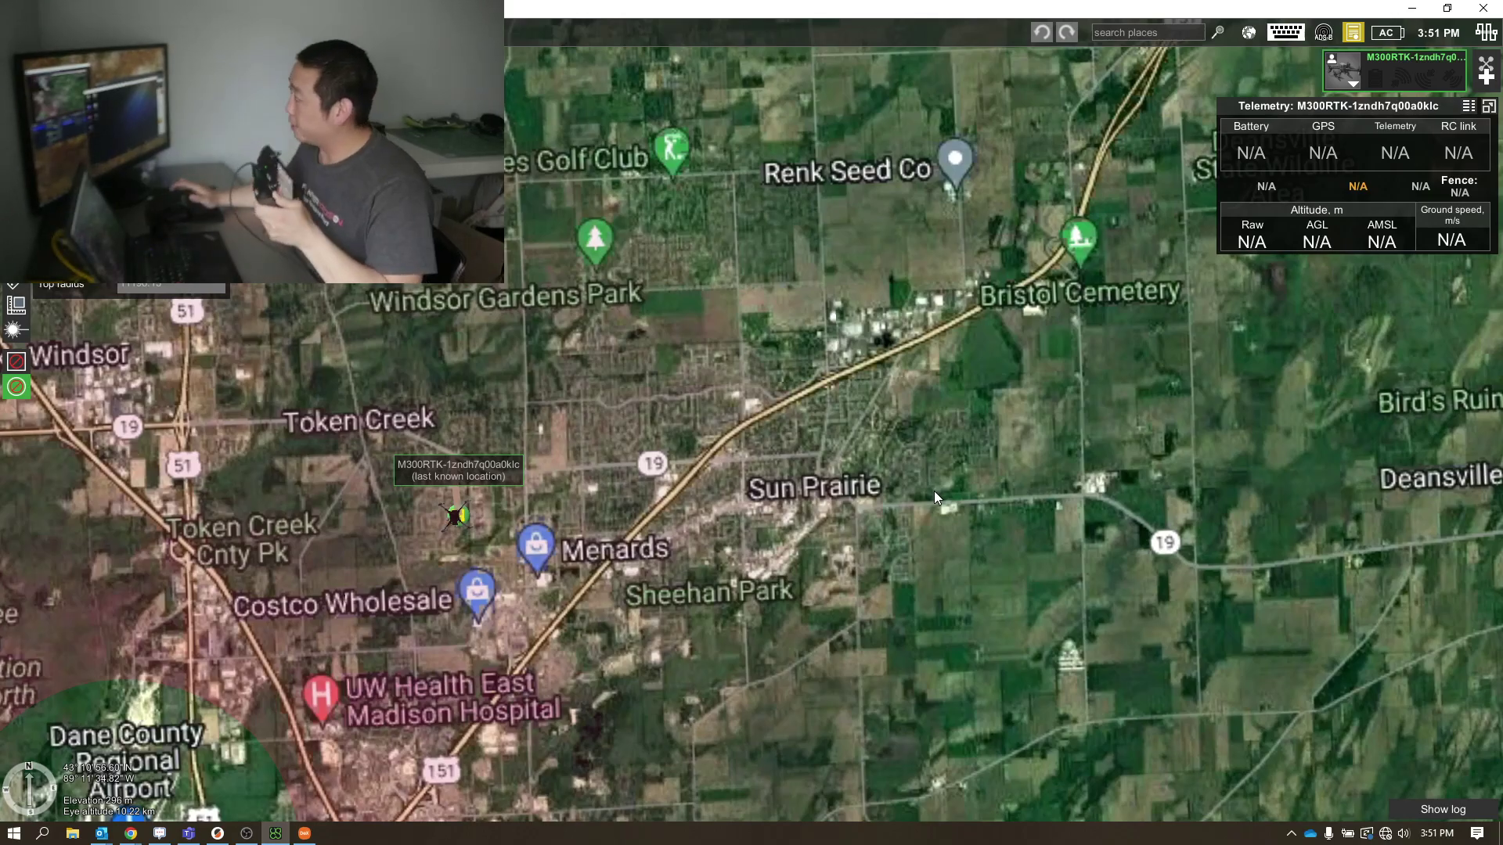
Switch to the drone's remote controller and turn on Wi-Fi in its network settings.
mouse_move(617, 615)
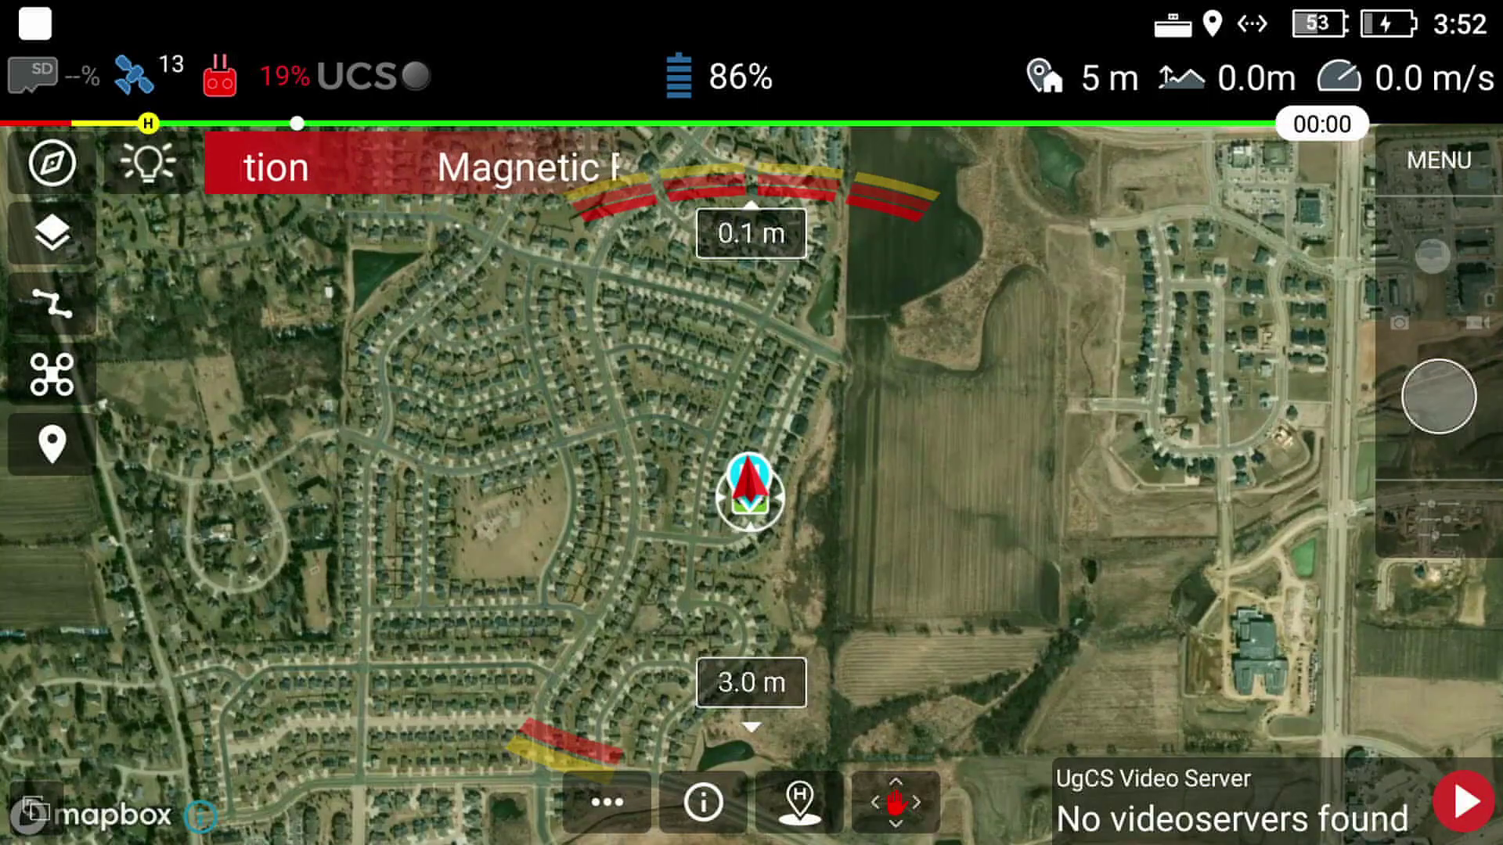
left_click_drag(751, 4, 751, 469)
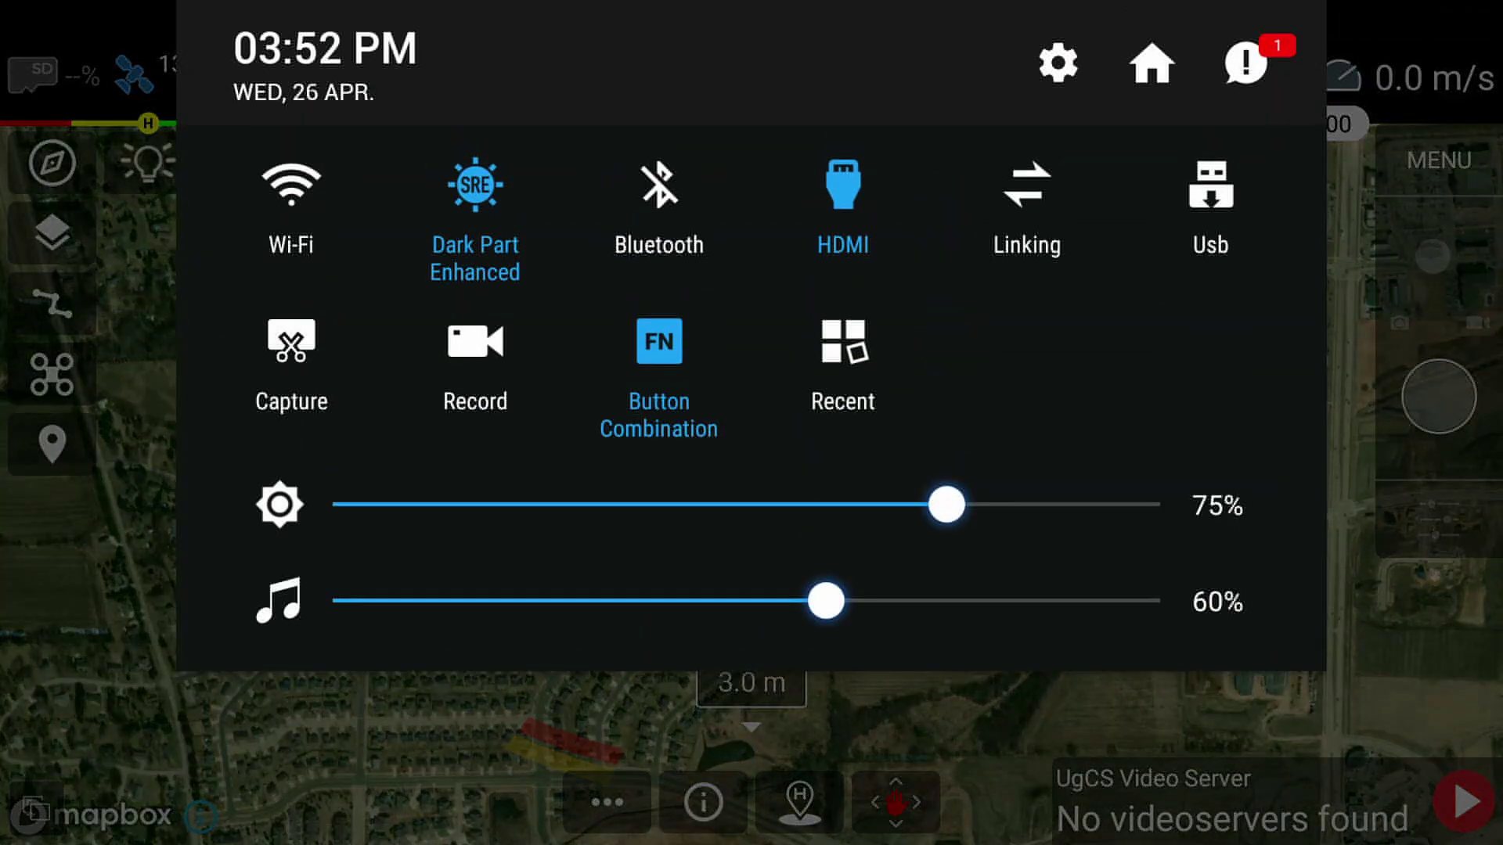
left_click(291, 203)
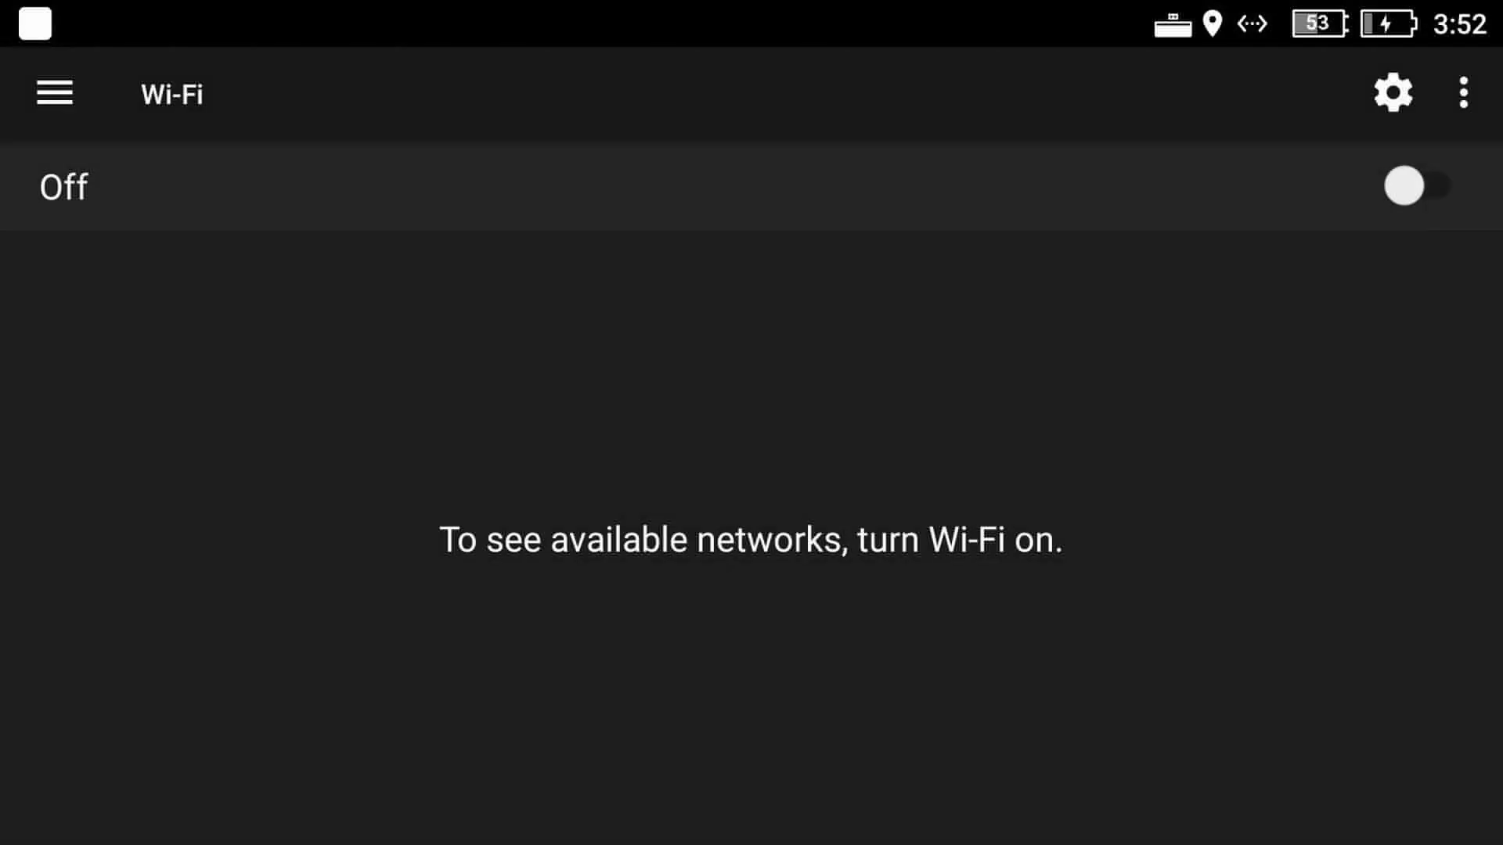
left_click(1417, 186)
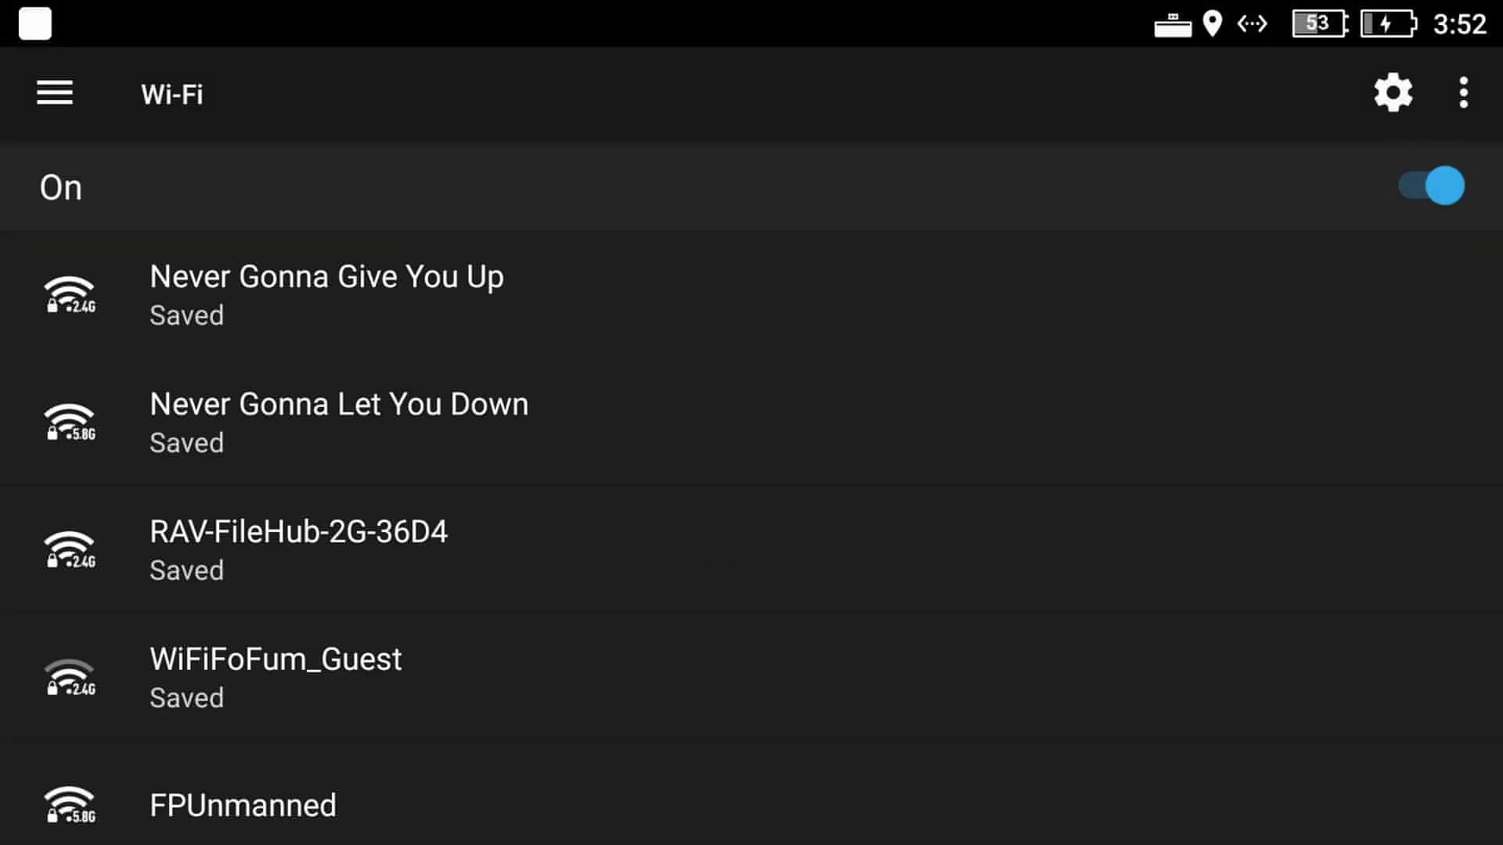
Join the RAV-FileHub-2G-36D4 network on the remote controller by entering the Wi-Fi password.
left_click(298, 548)
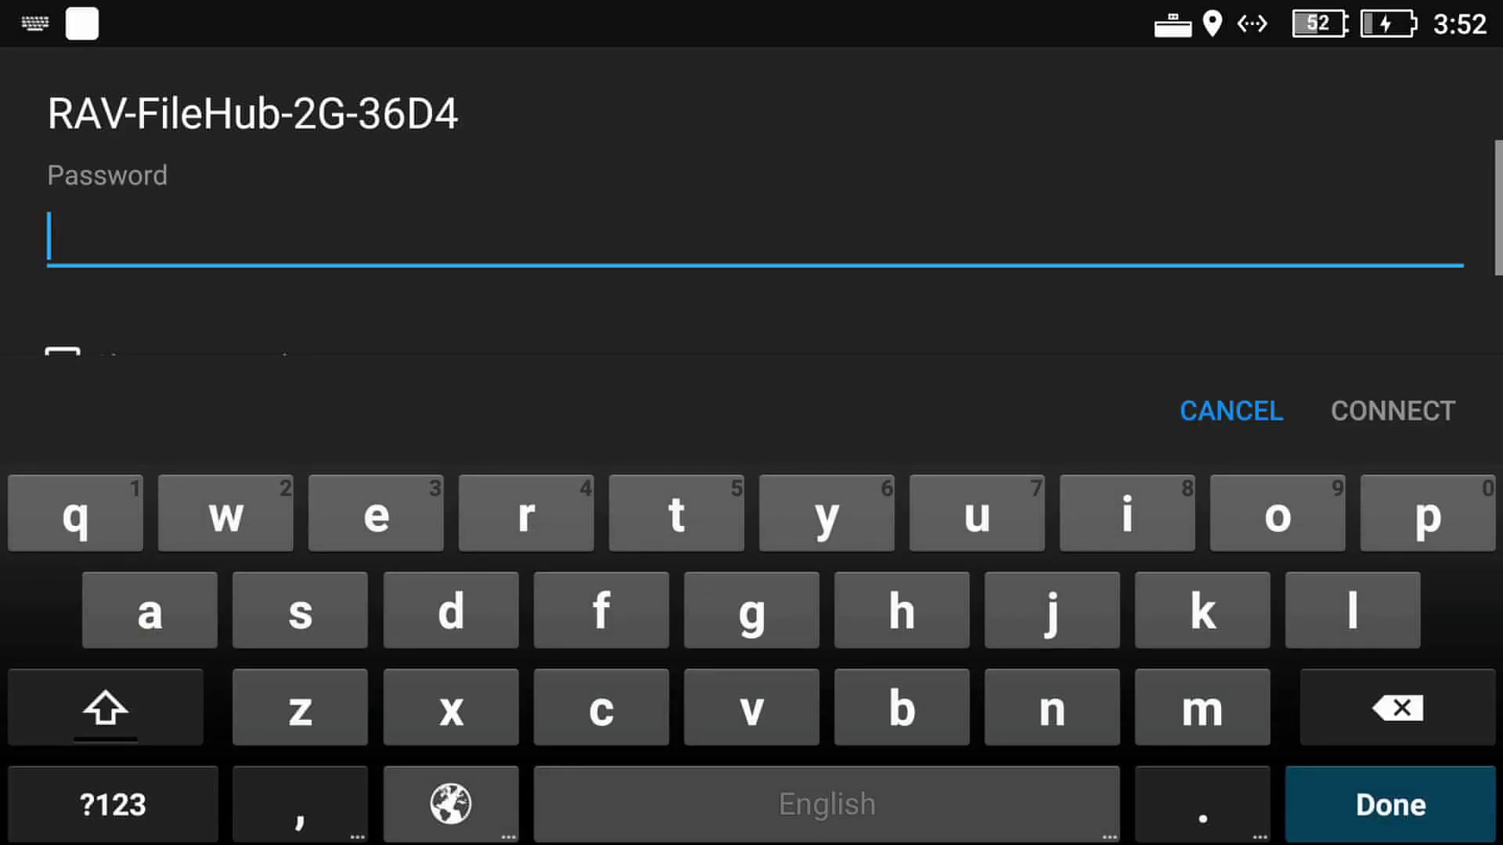
left_click(113, 804)
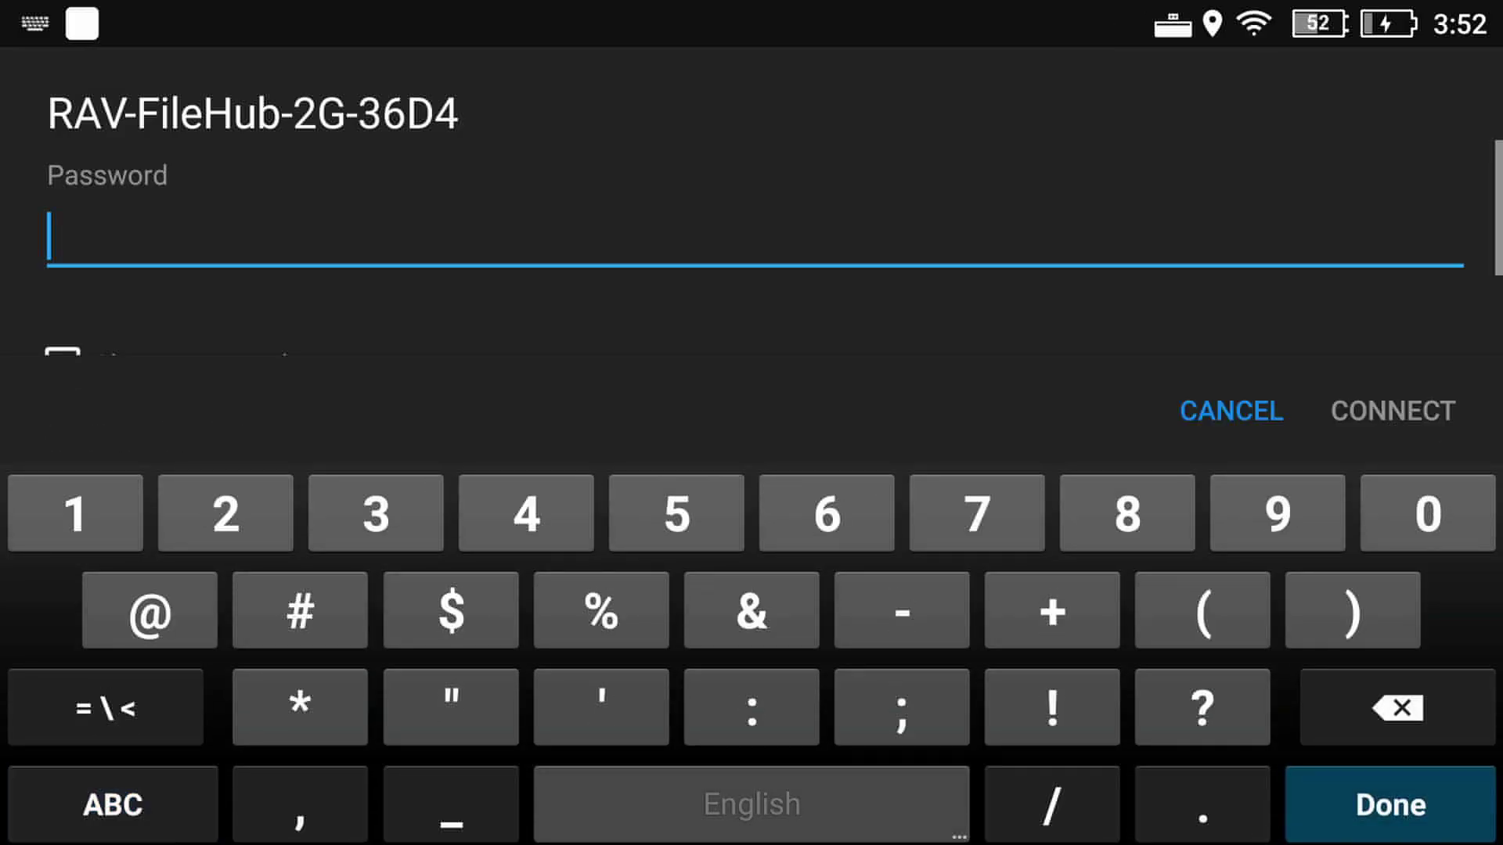
type("11111111")
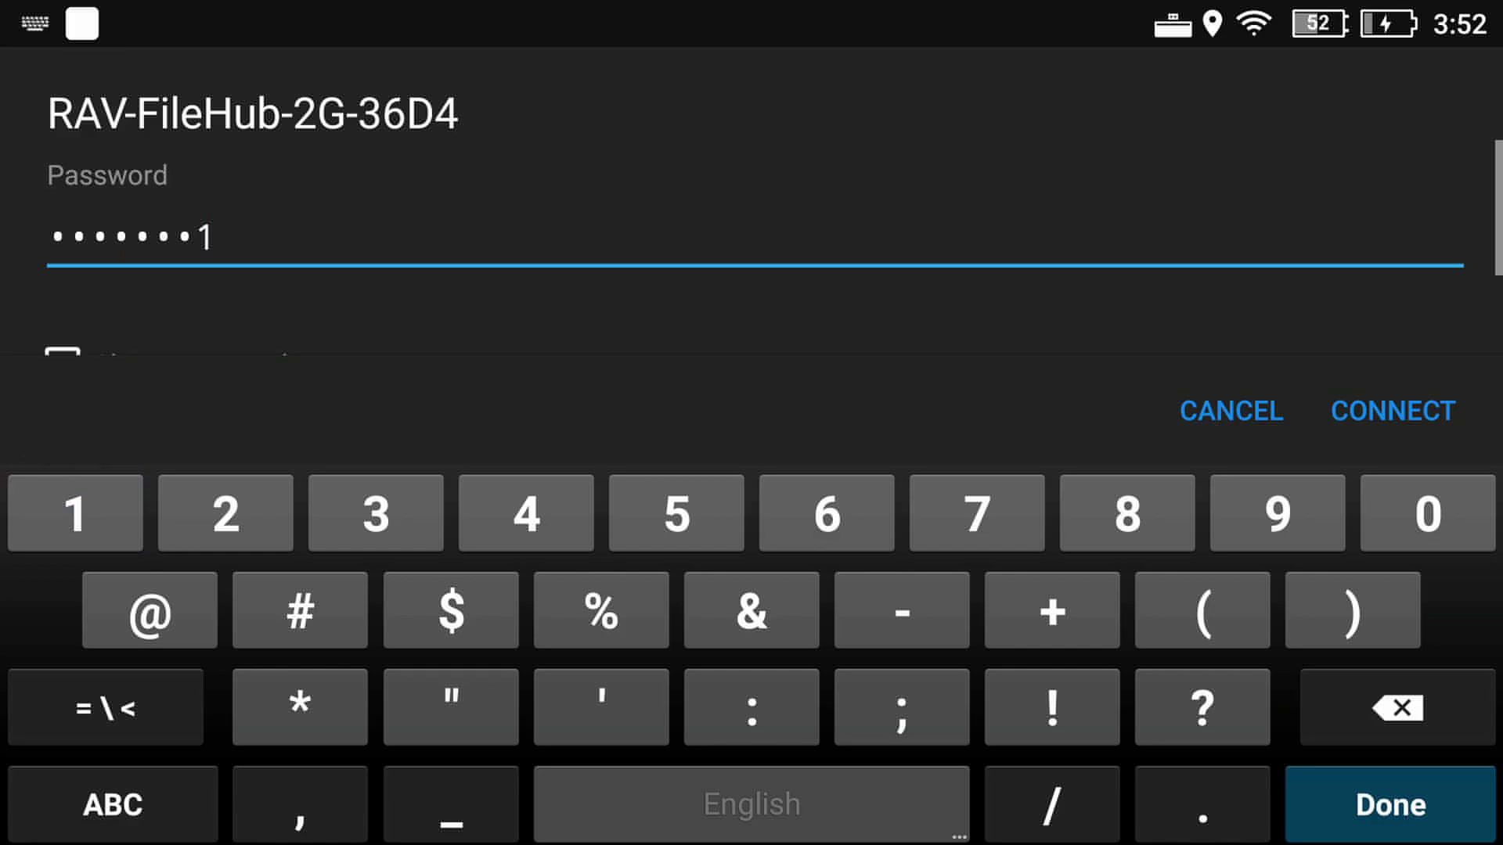
key("Return")
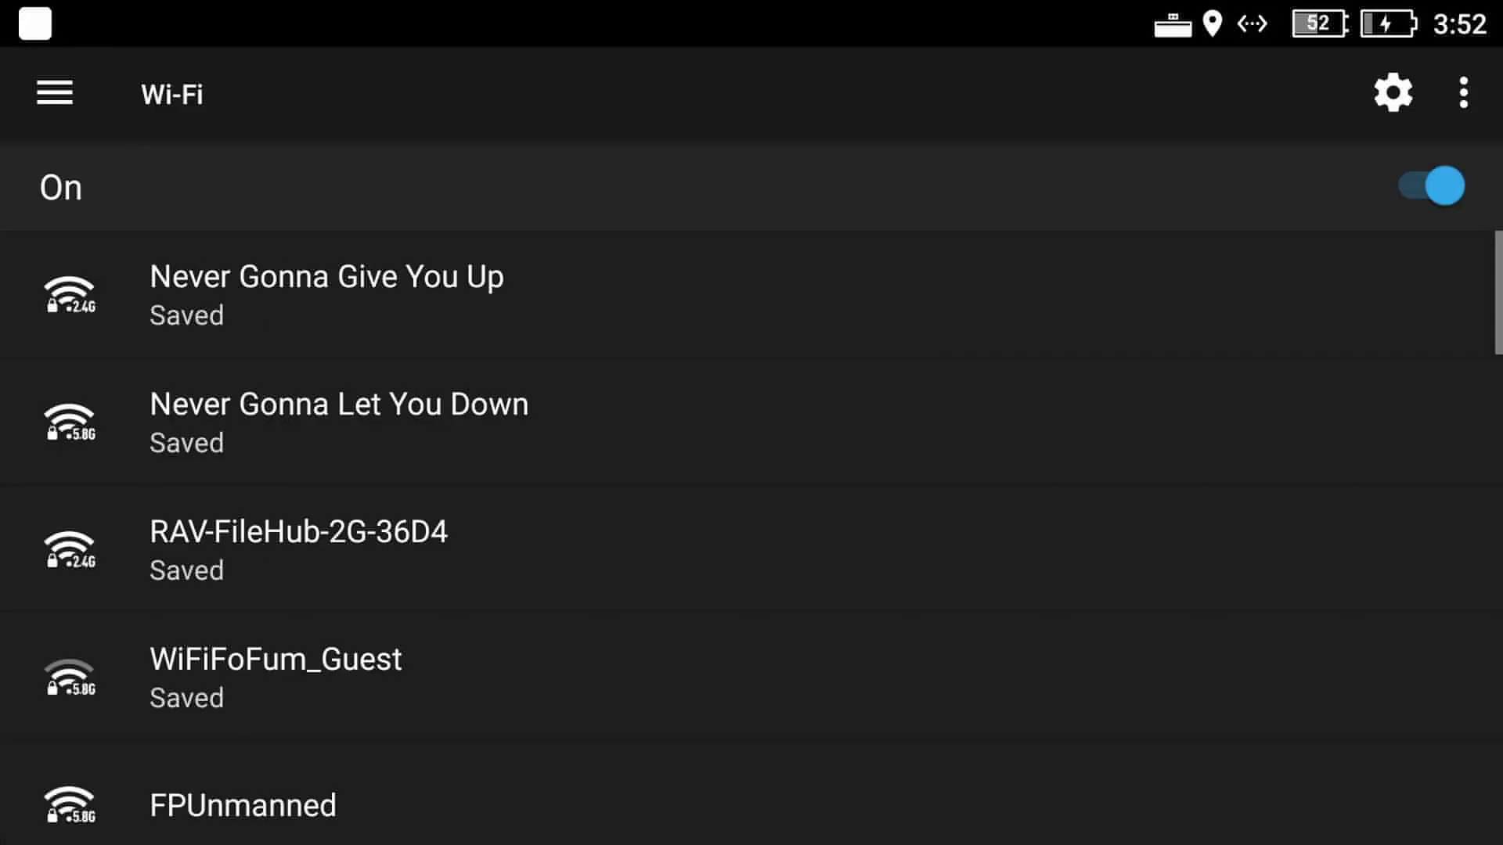
left_click(298, 548)
key("Escape")
left_click(298, 548)
key("Escape")
left_click(298, 548)
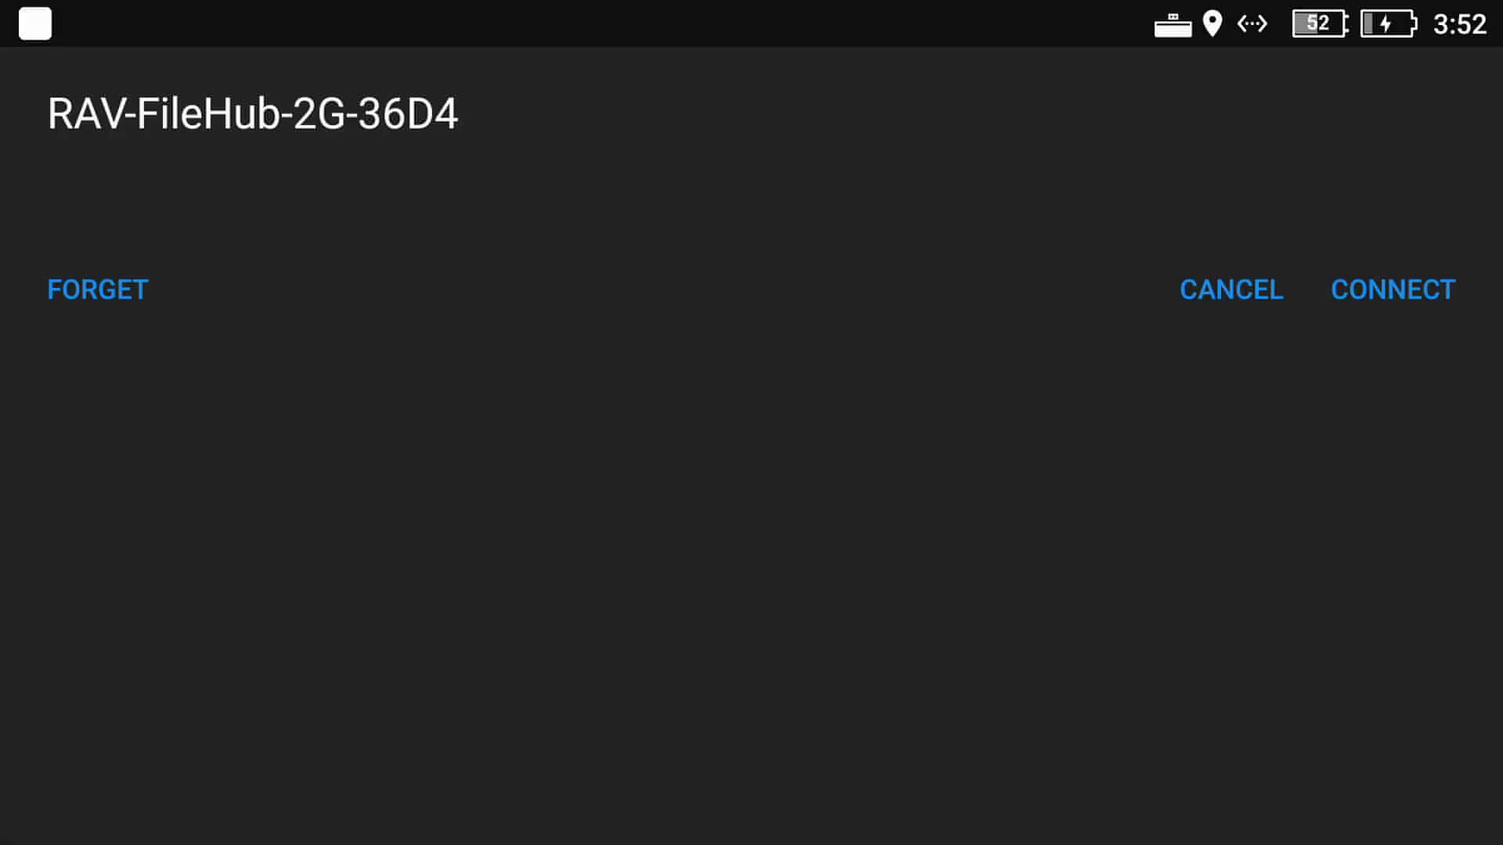
key("Escape")
left_click(298, 548)
key("Escape")
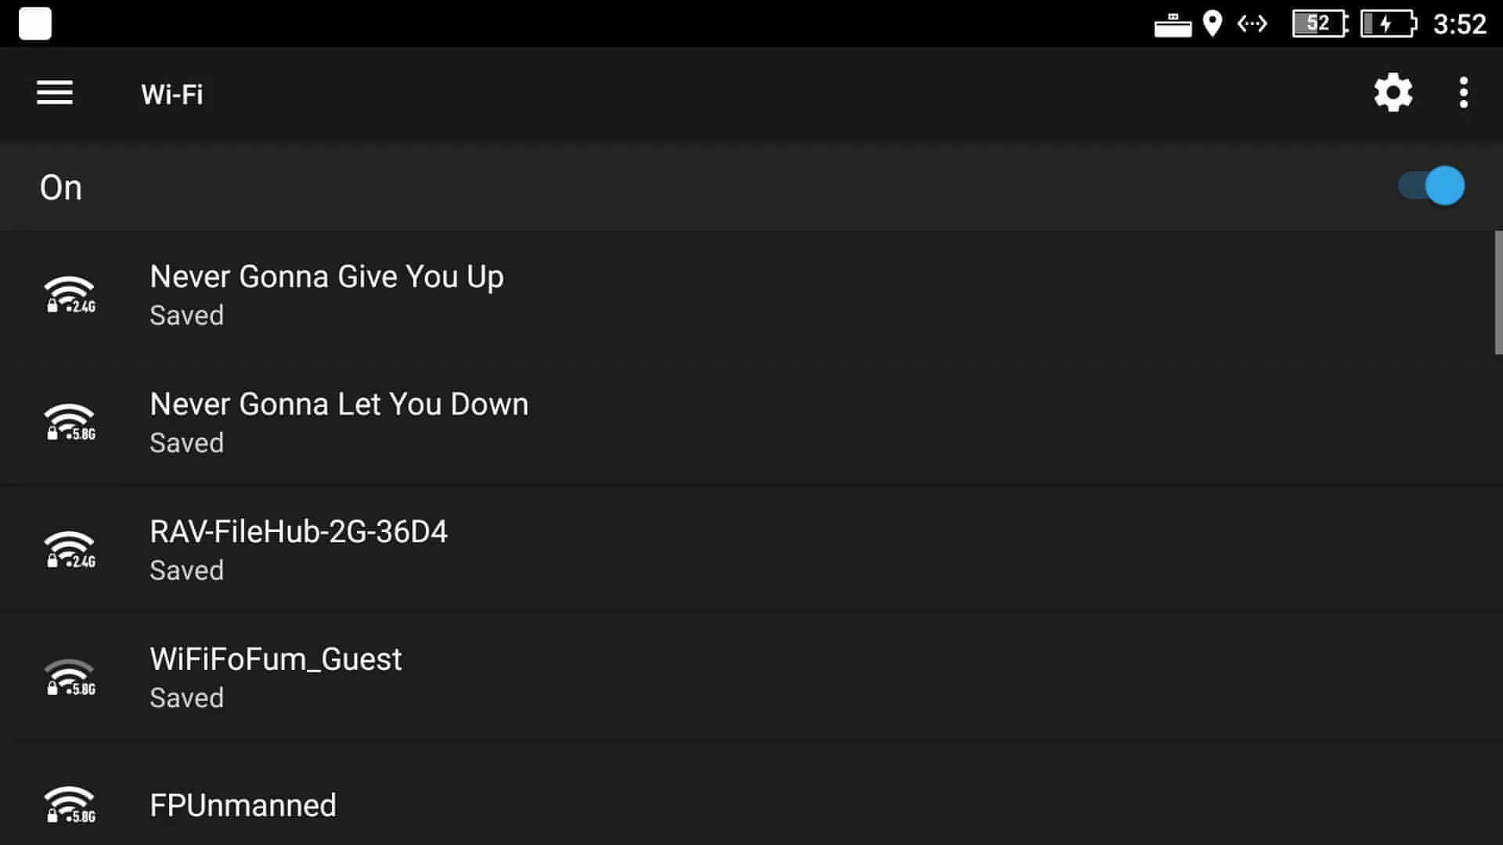
Restart Wi-Fi on the remote controller, connect to the saved RAV-FileHub-2G-36D4 network and return to the UgCS for DJI flight screen.
left_click(1432, 187)
left_click(1432, 186)
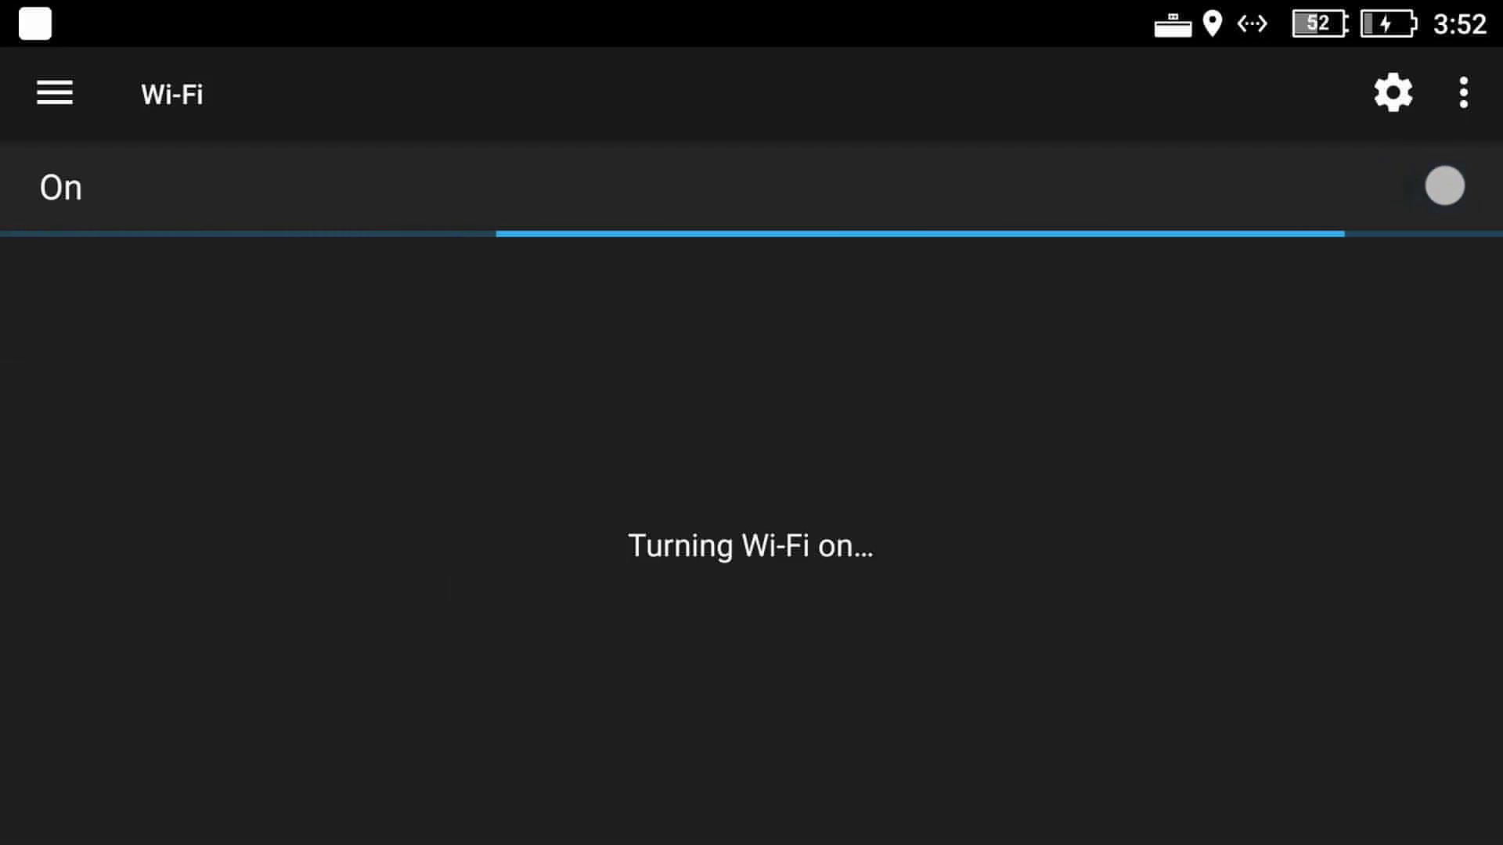
left_click(299, 548)
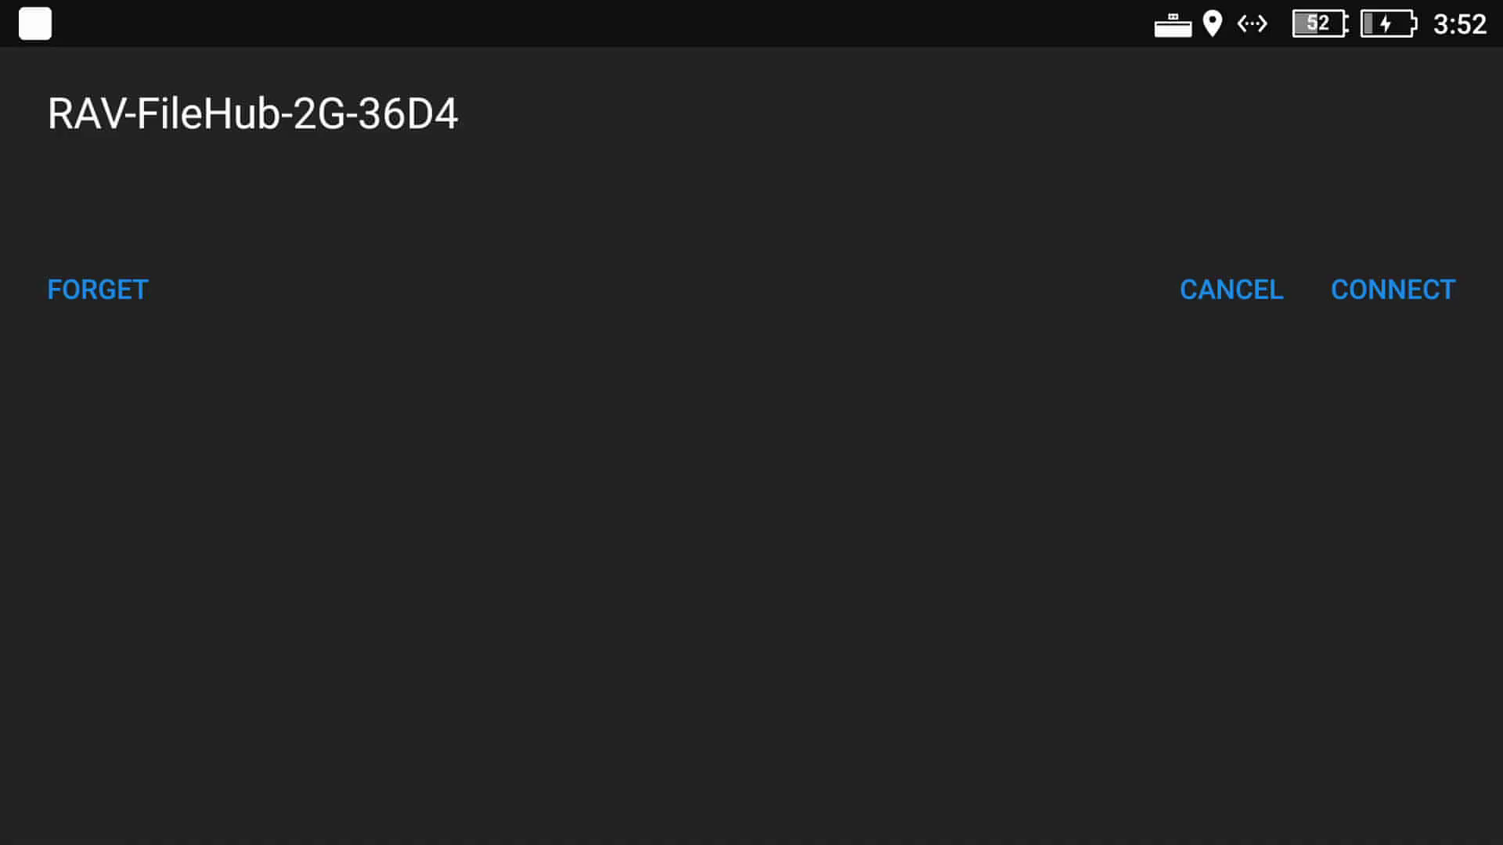
left_click(1392, 290)
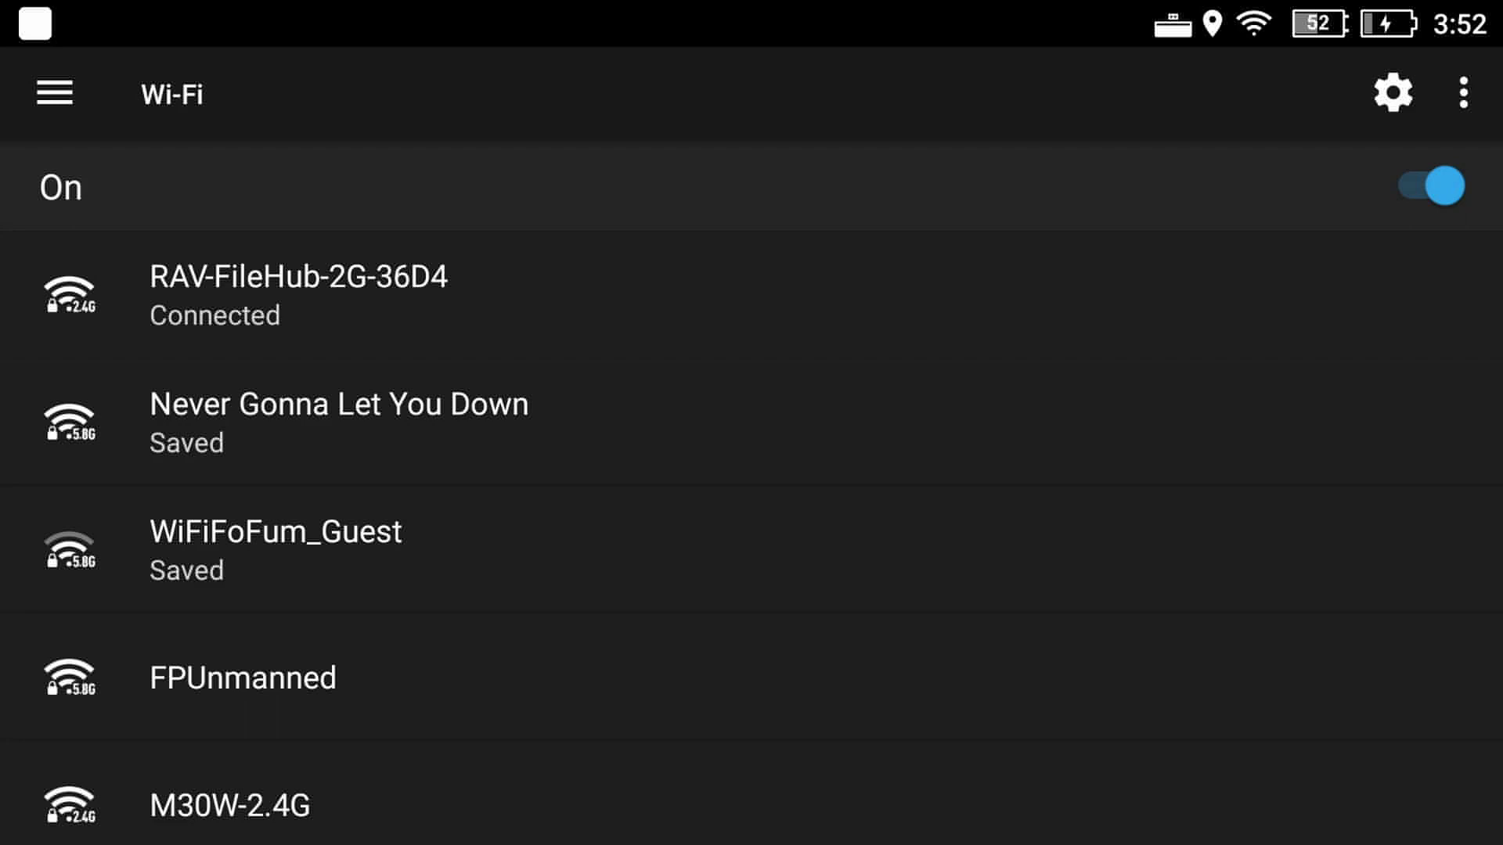
key("Escape")
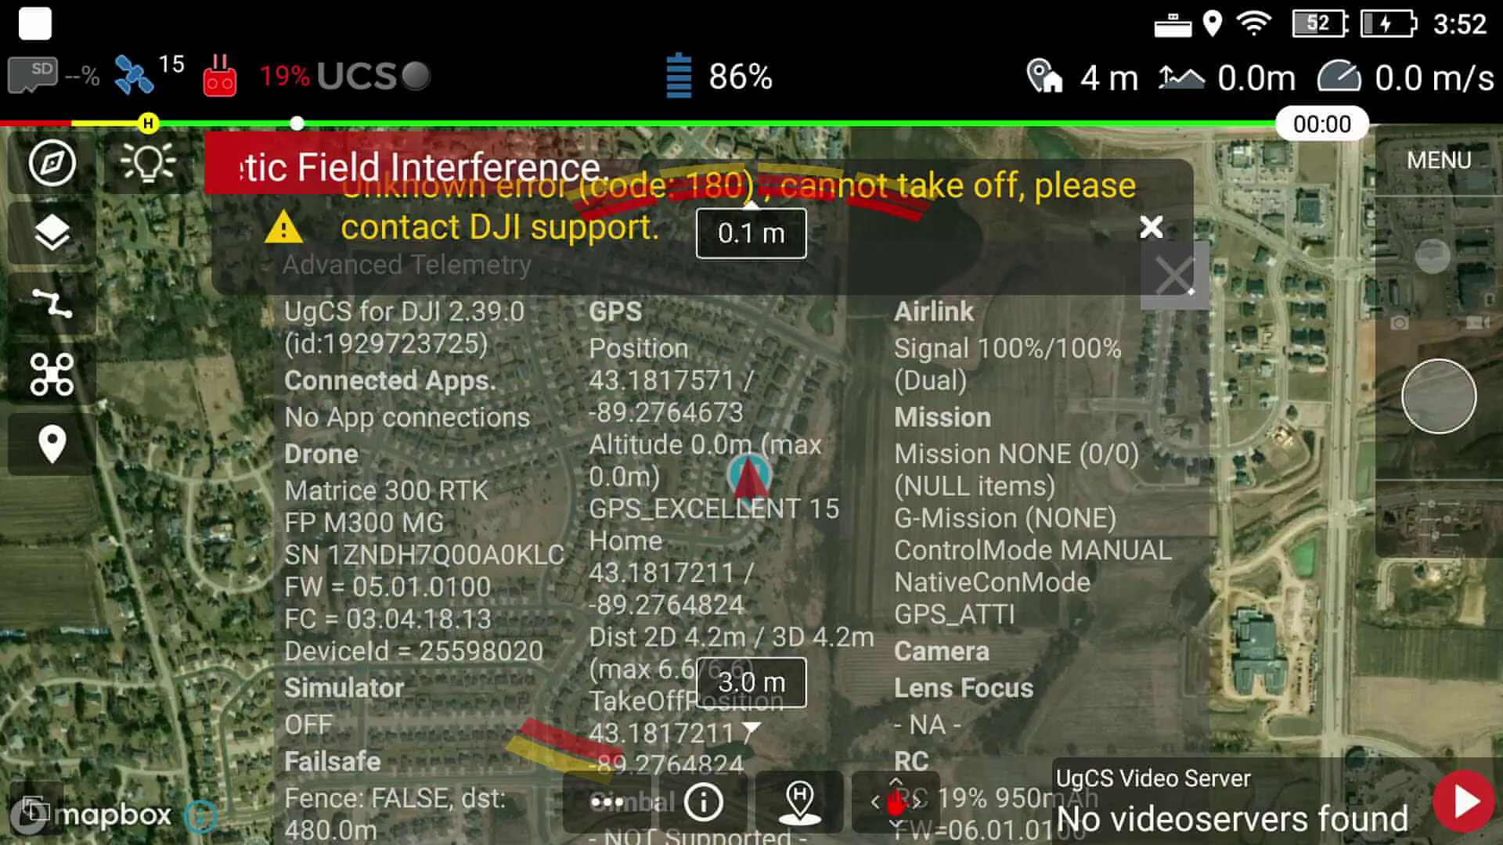
Switch to UgCS on the computer and check the computer's Wi-Fi connection in the list of available networks.
key("Escape")
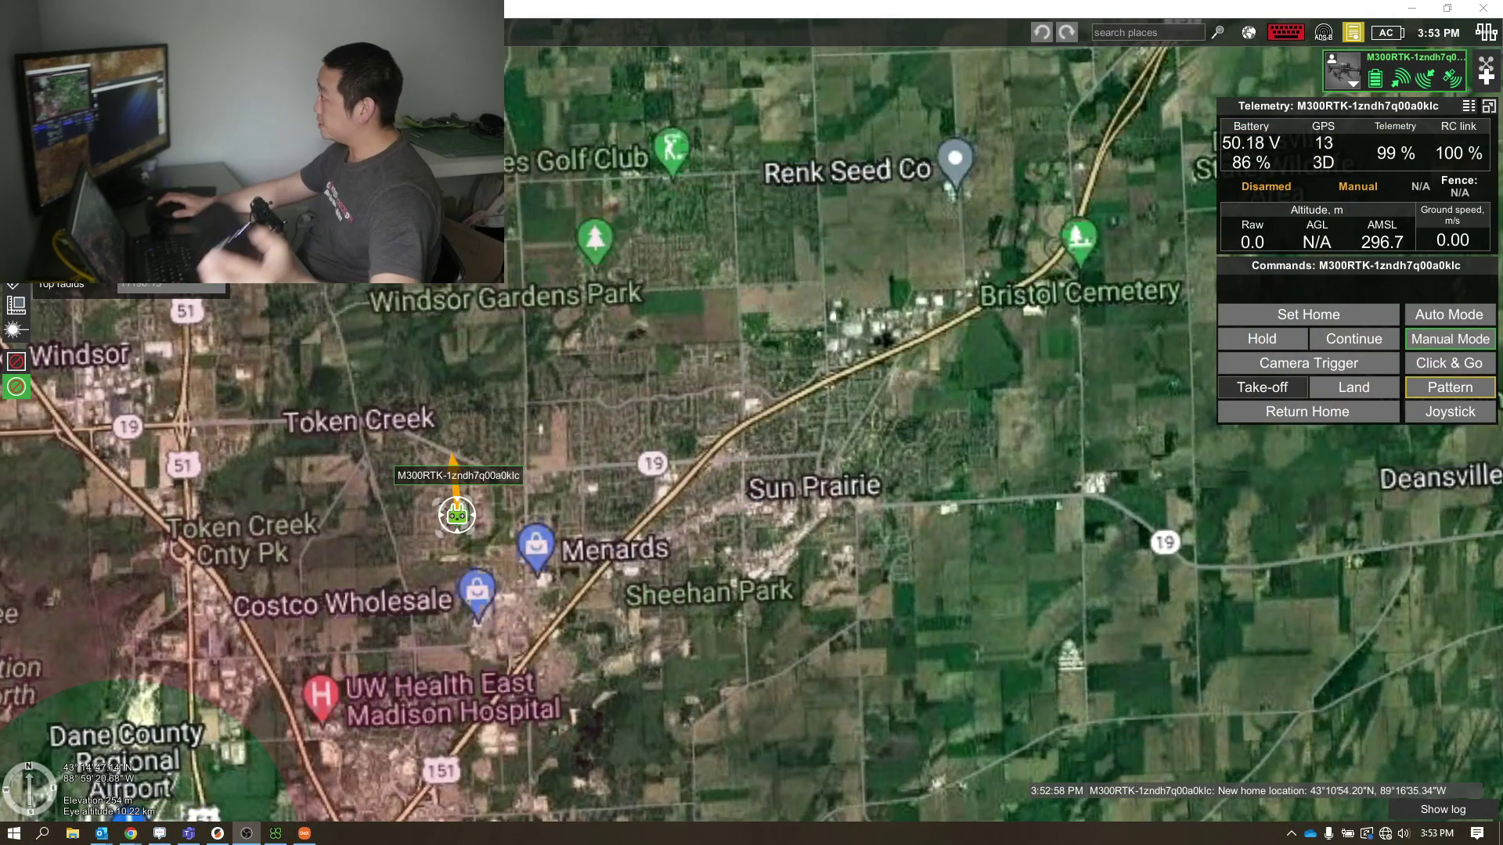
left_click(1385, 833)
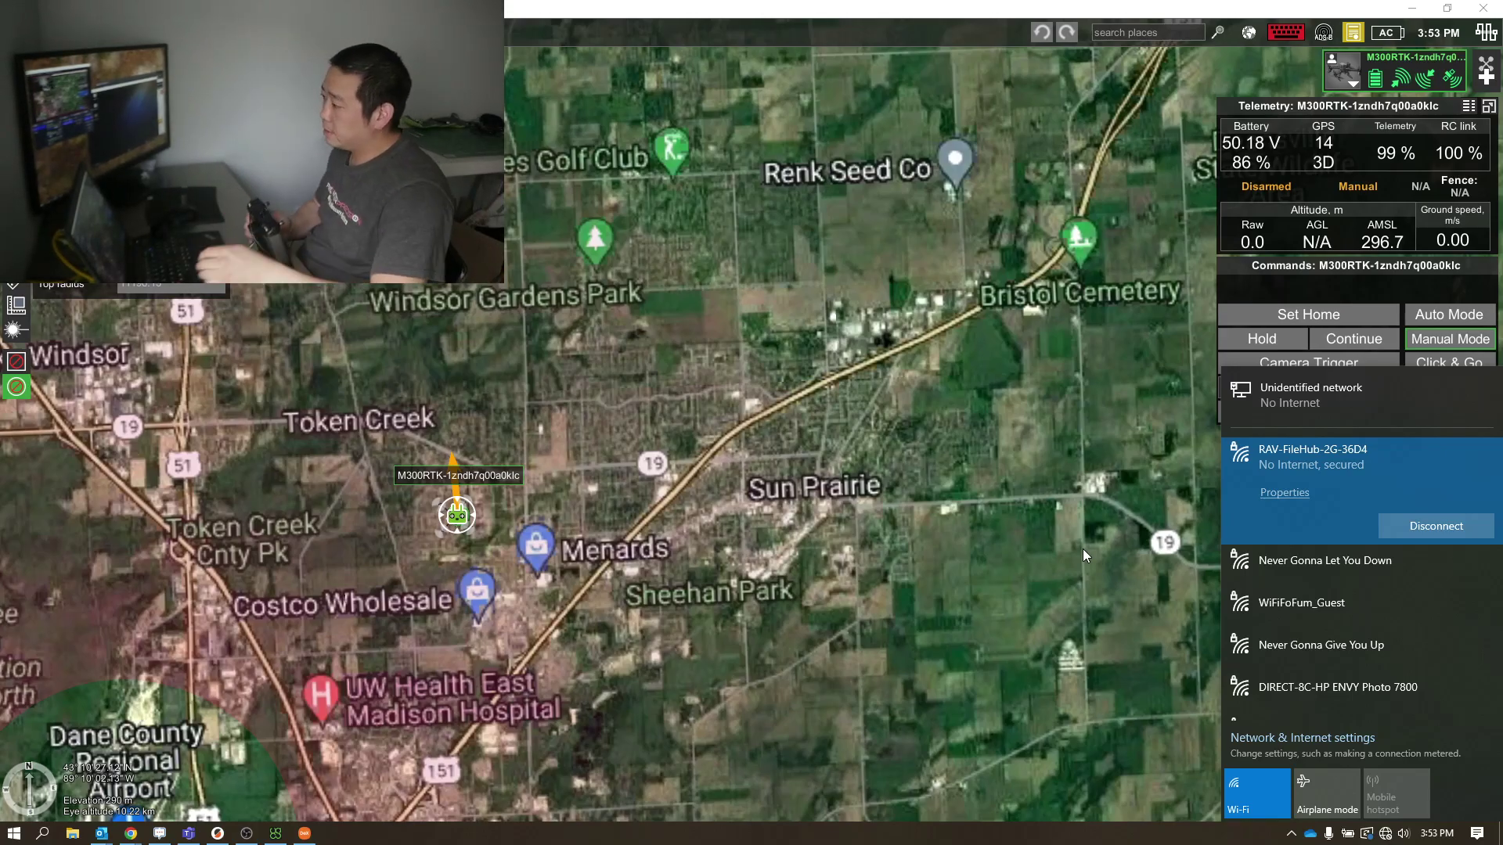
left_click(1287, 205)
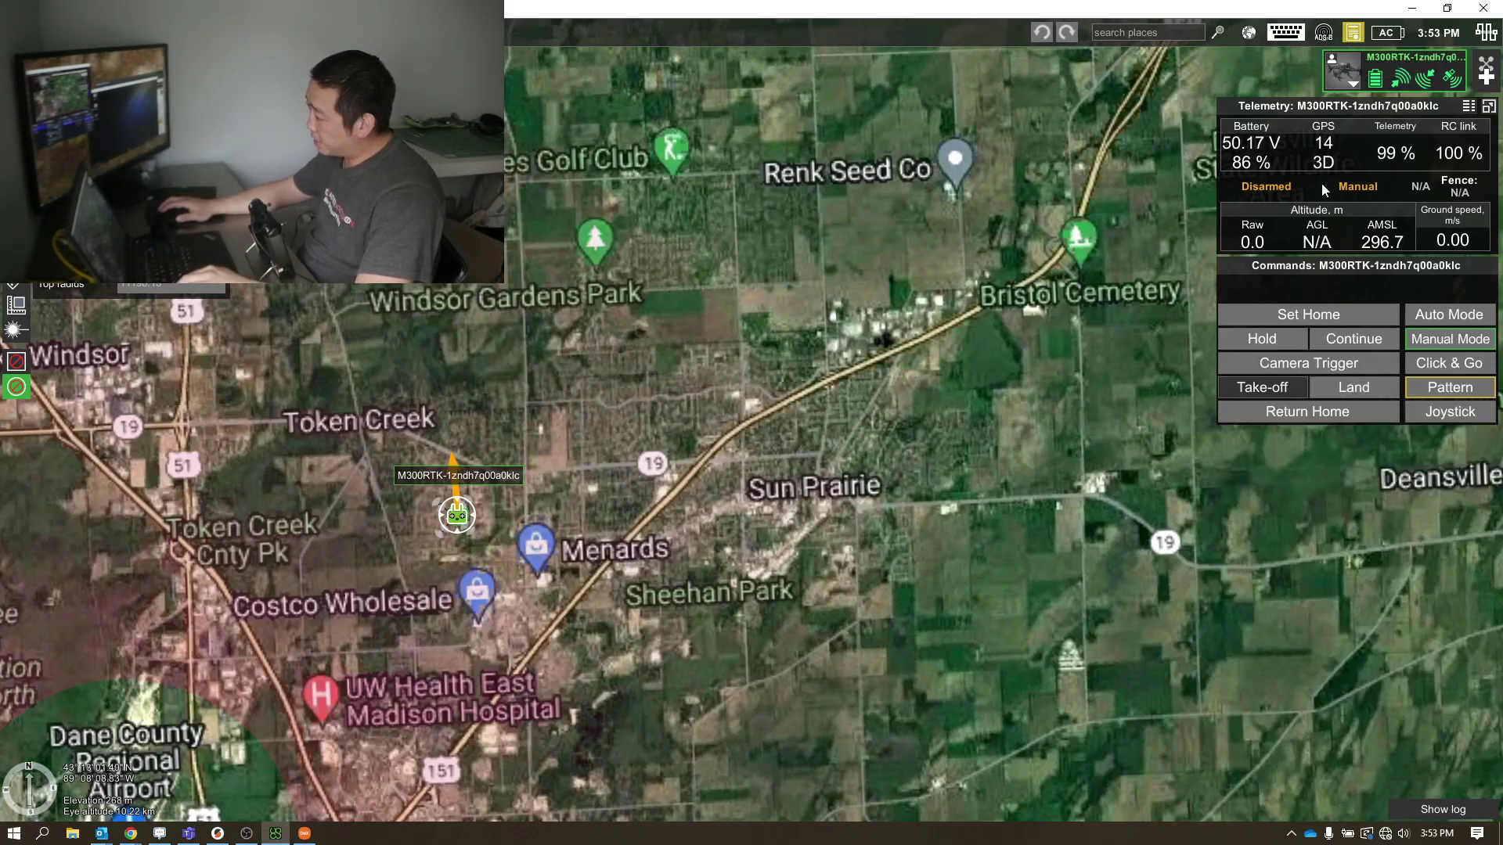